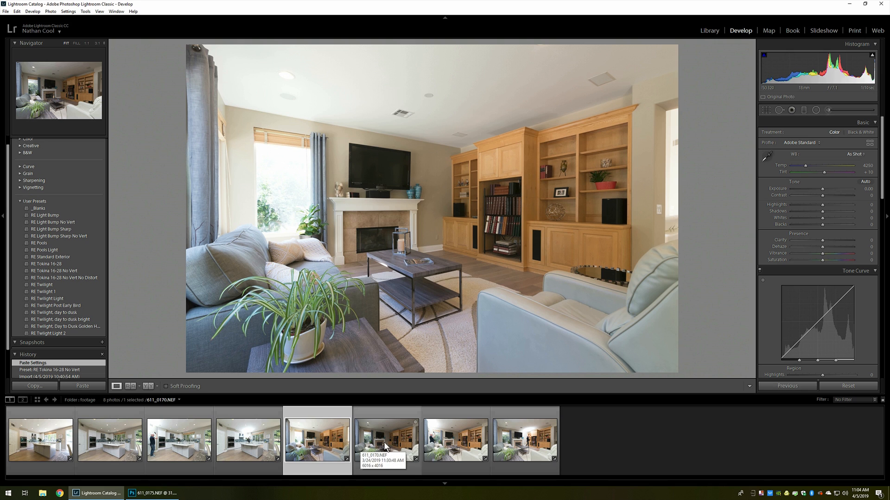
# Review the living-room exposures 611_0170, 611_0174, 611_0175 and 611_0167 one after another.
pyautogui.click(391, 443)
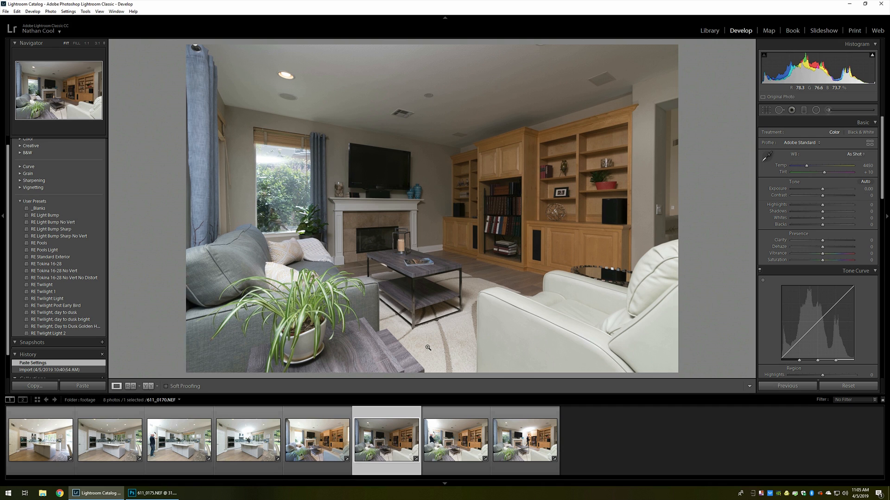
pyautogui.click(459, 448)
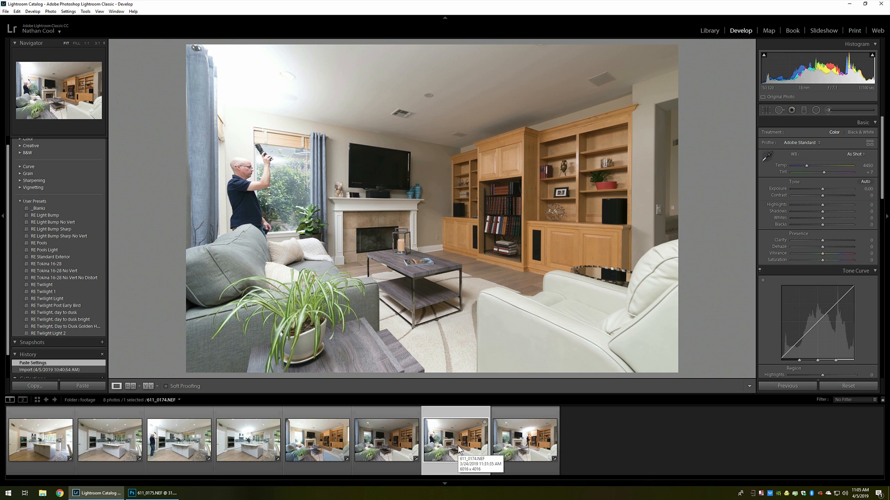
pyautogui.click(529, 445)
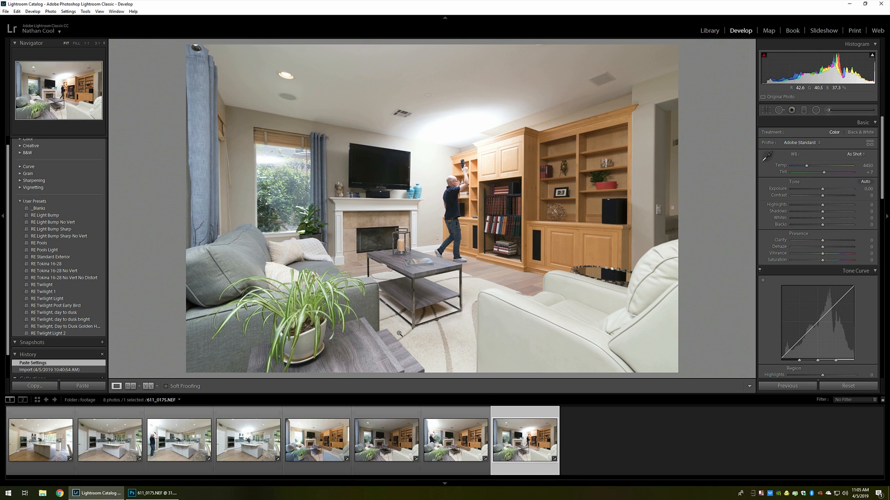
pyautogui.click(317, 450)
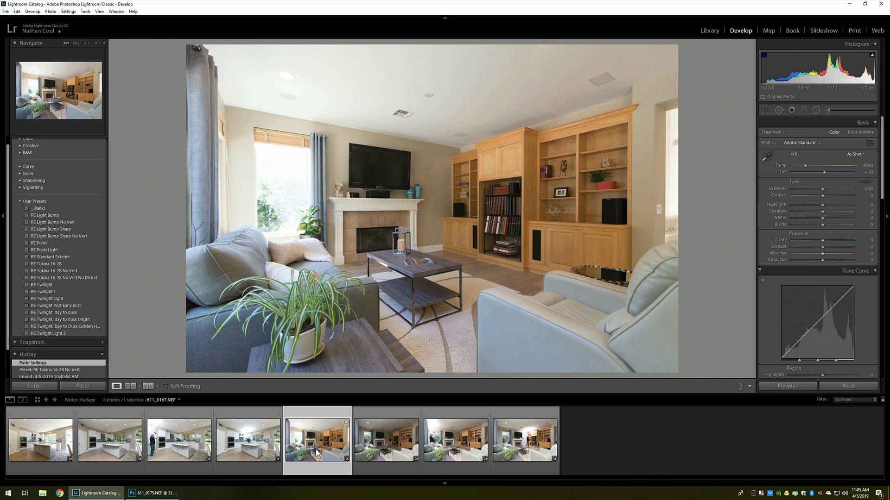
# Switch to Photoshop and hide the 611_0167 and 611_0170 layers in the living-room document.
pyautogui.hotkey('alt', 'Tab')
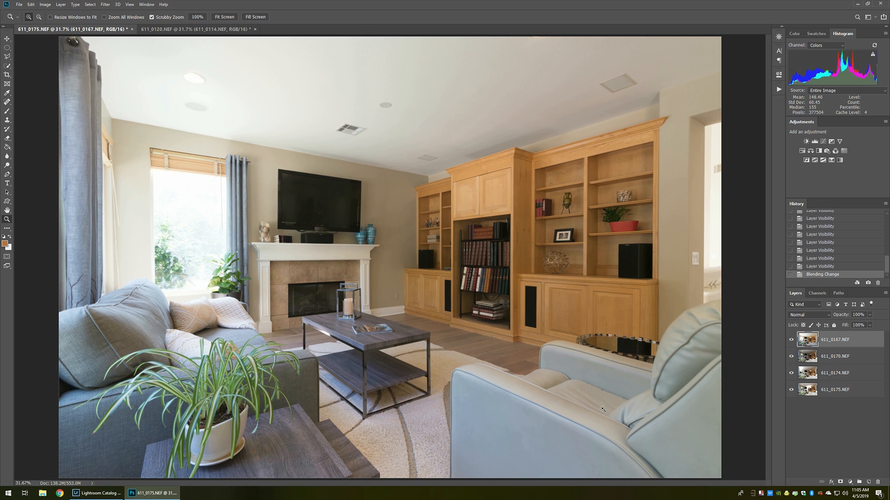
pyautogui.click(791, 341)
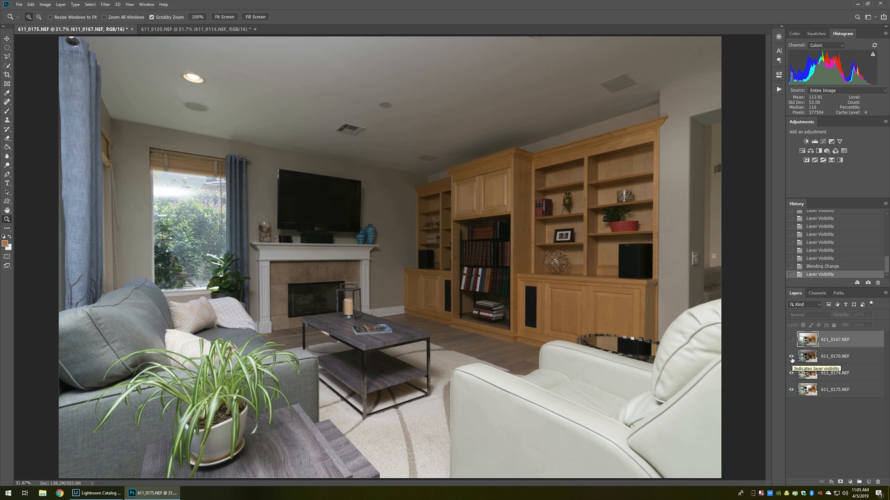
pyautogui.click(792, 357)
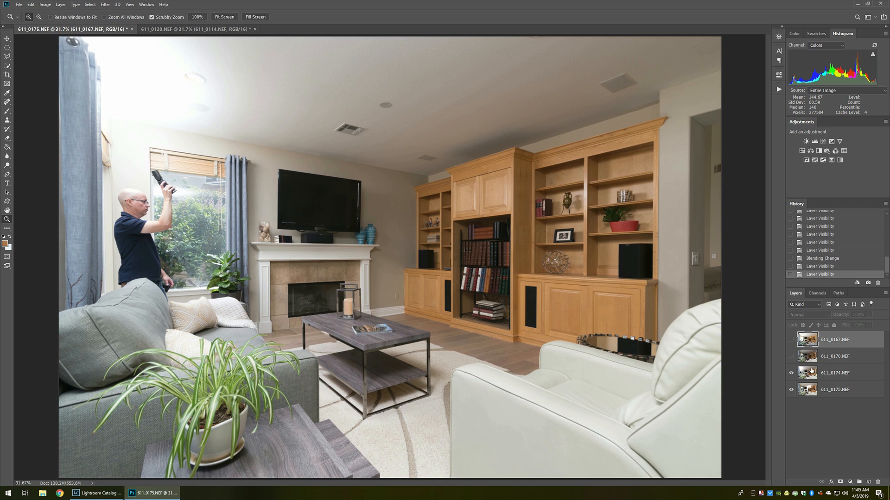
# Move the 611_0175 layer above 611_0174 and give it a mask that hides the whole layer.
pyautogui.click(827, 376)
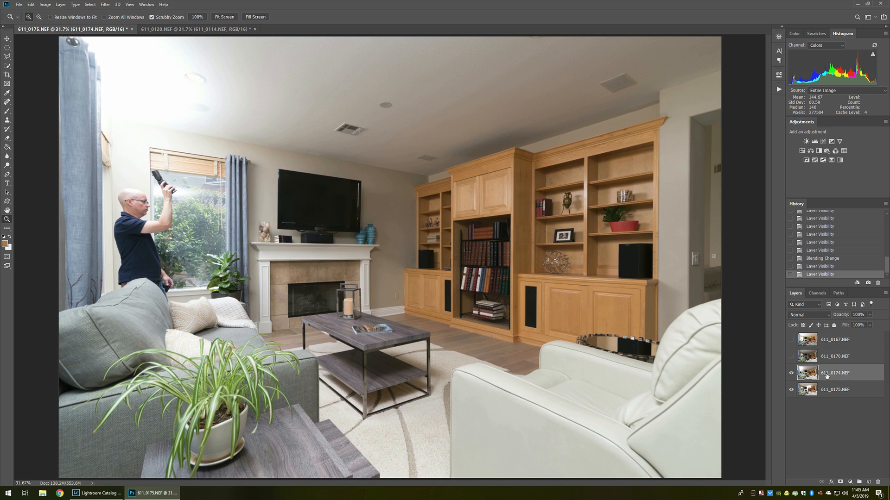
pyautogui.moveTo(830, 391); pyautogui.dragTo(824, 372)
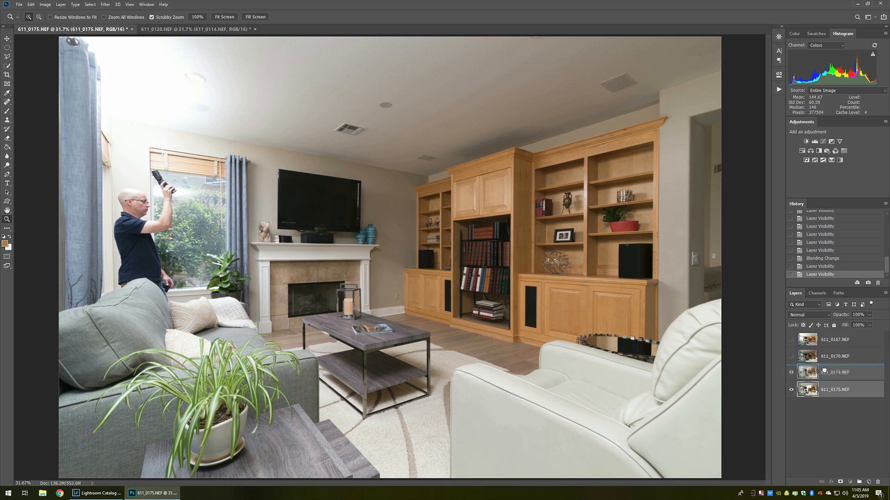
pyautogui.hotkey('alt', 'l')
pyautogui.press('m')
pyautogui.press('h')
# Paint white on the 611_0175 mask over the curtain, window, man and sofa side, and set the brush flow to 30%.
pyautogui.press('b')
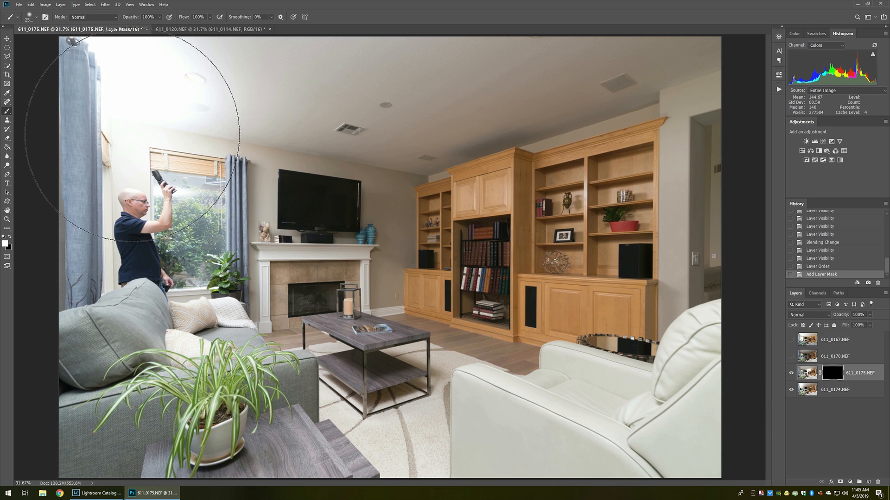
pyautogui.moveTo(125, 135)
pyautogui.mouseDown()
pyautogui.moveTo(79, 397)
pyautogui.moveTo(151, 79)
pyautogui.moveTo(126, 373)
pyautogui.moveTo(53, 394)
pyautogui.mouseUp()
pyautogui.hotkey('ctrl', '-')
pyautogui.moveTo(157, 345)
pyautogui.mouseDown()
pyautogui.moveTo(211, 131)
pyautogui.moveTo(202, 187)
pyautogui.moveTo(284, 133)
pyautogui.moveTo(292, 158)
pyautogui.moveTo(244, 262)
pyautogui.moveTo(258, 261)
pyautogui.mouseUp()
pyautogui.hotkey('shift', '3')
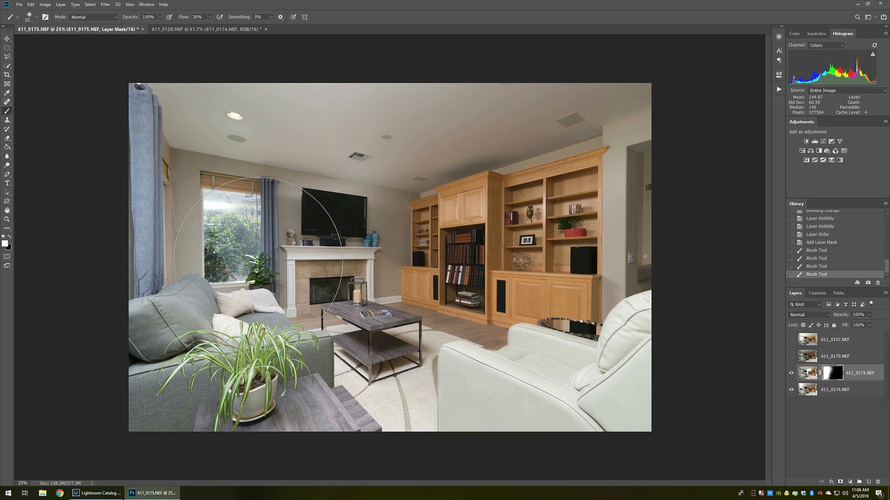
# Erase from the 611_0175 mask with an enlarged Eraser along the wall above the TV, finishing with the whole photo in view.
pyautogui.press('e')
pyautogui.press(']')
pyautogui.press(']')
pyautogui.press(']')
pyautogui.press(']')
pyautogui.press(']')
pyautogui.press(']')
pyautogui.press(']')
pyautogui.press(']')
pyautogui.press(']')
pyautogui.press(']')
pyautogui.press(']')
pyautogui.press(']')
pyautogui.press(']')
pyautogui.press(']')
pyautogui.click(354, 182)
pyautogui.click(346, 184)
pyautogui.click(327, 187)
pyautogui.click(314, 187)
pyautogui.hotkey('alt', 'v')
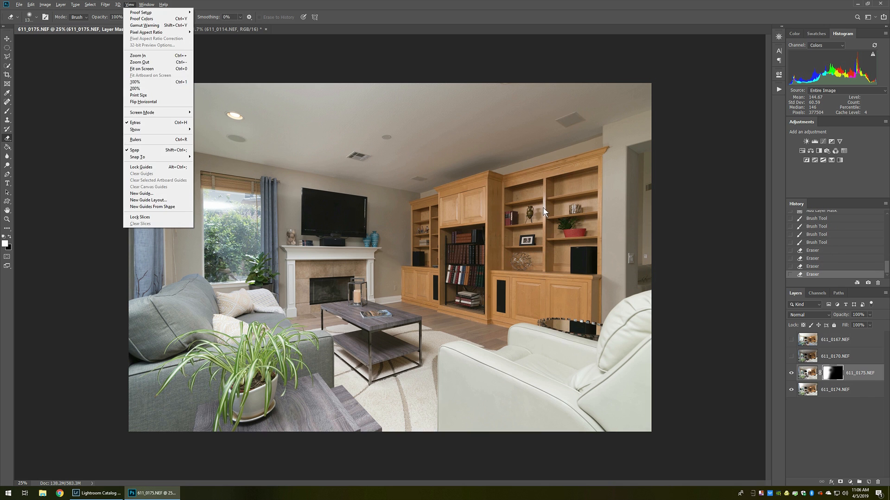
pyautogui.hotkey('ctrl', '0')
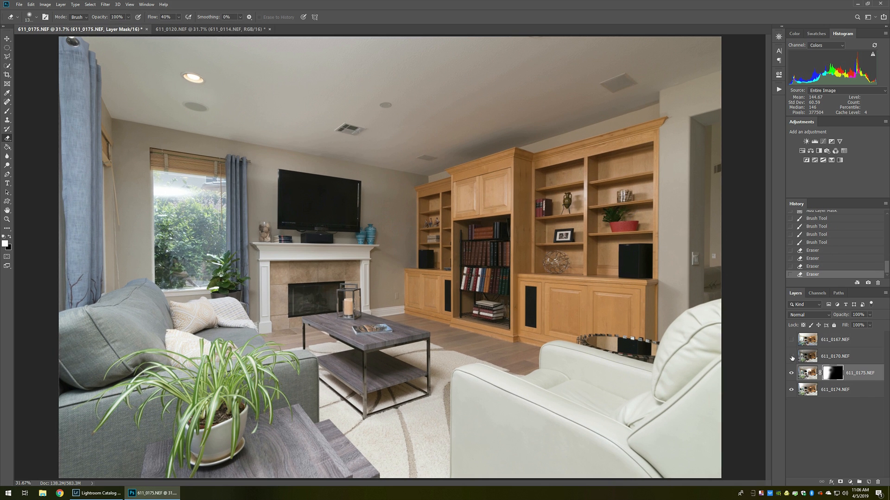
# Compare the masked flash blend with the 611_0170 layer and with the 611_0175 layer switched off.
pyautogui.click(791, 357)
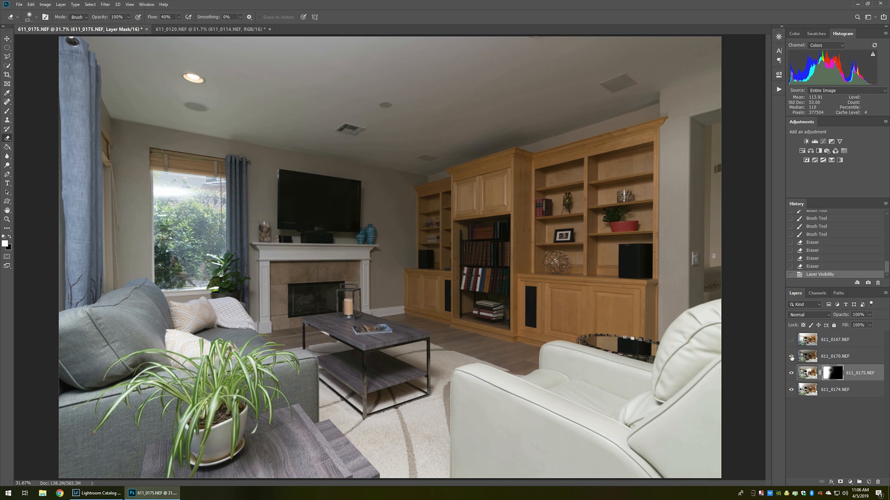
pyautogui.click(791, 356)
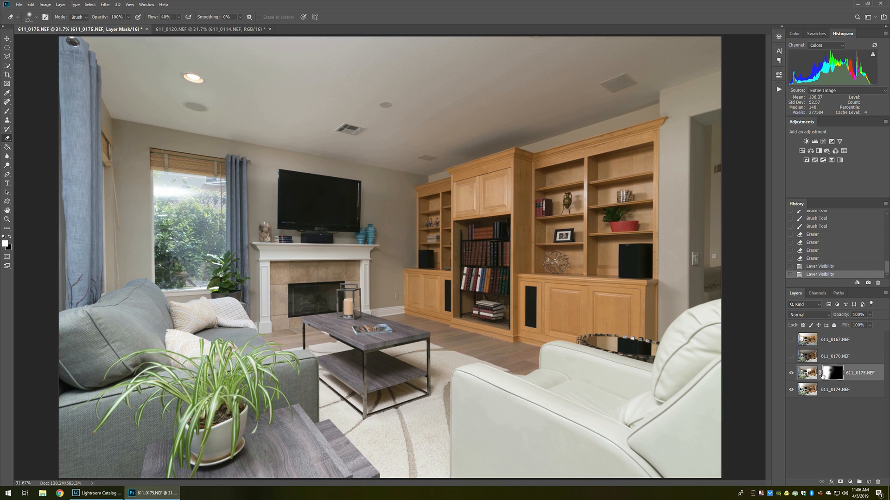
pyautogui.click(871, 378)
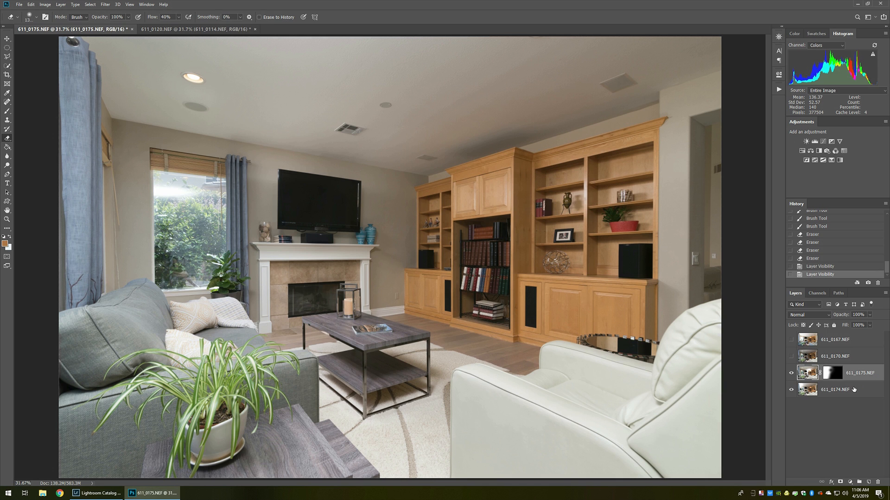
pyautogui.click(791, 374)
pyautogui.click(790, 374)
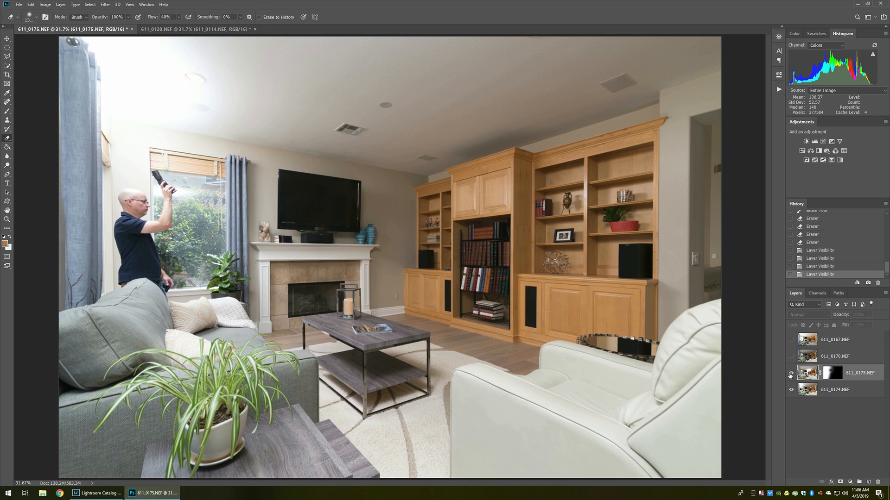
# Show the 611_0170 and 611_0167 layers and set the 611_0167 layer's blending mode to Luminosity.
pyautogui.click(791, 357)
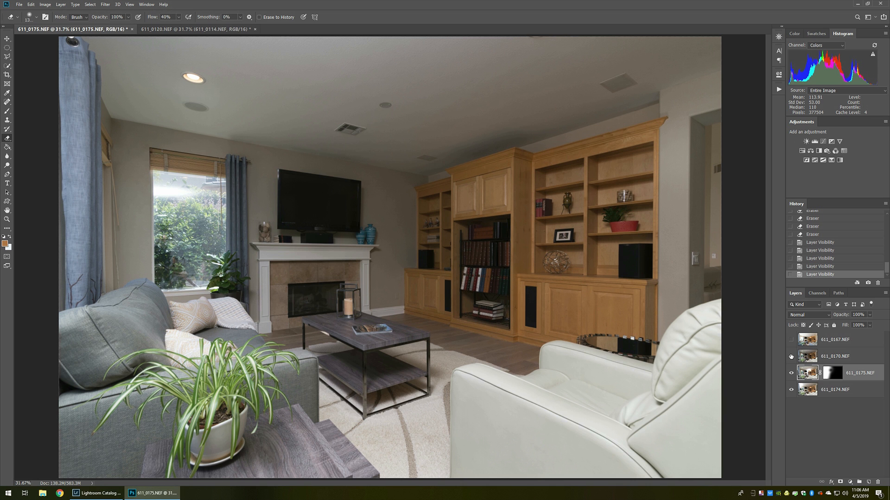
pyautogui.click(791, 340)
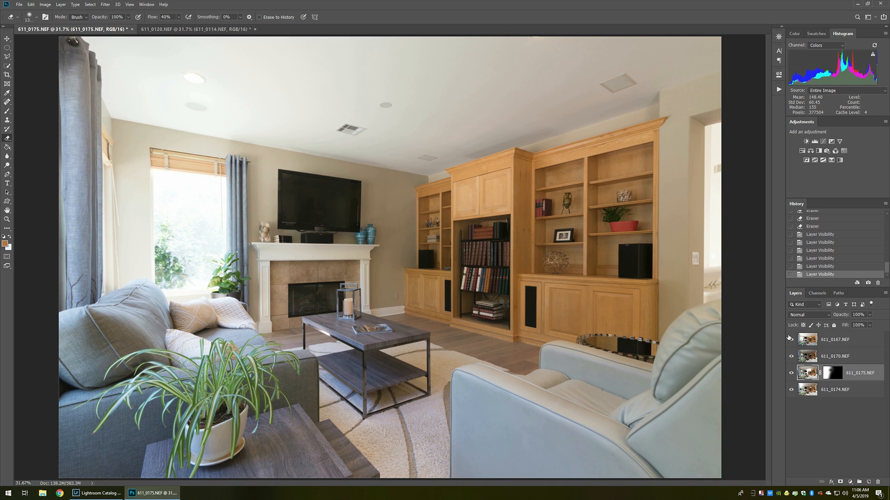
pyautogui.click(844, 343)
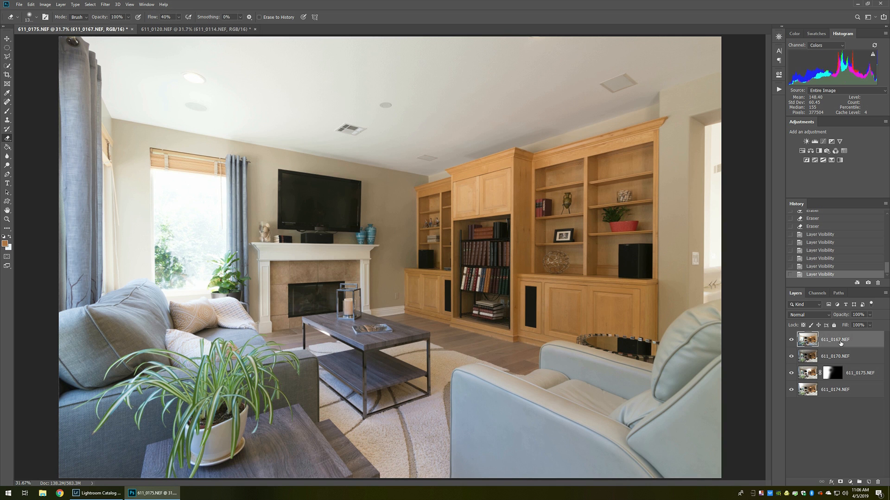
pyautogui.click(809, 315)
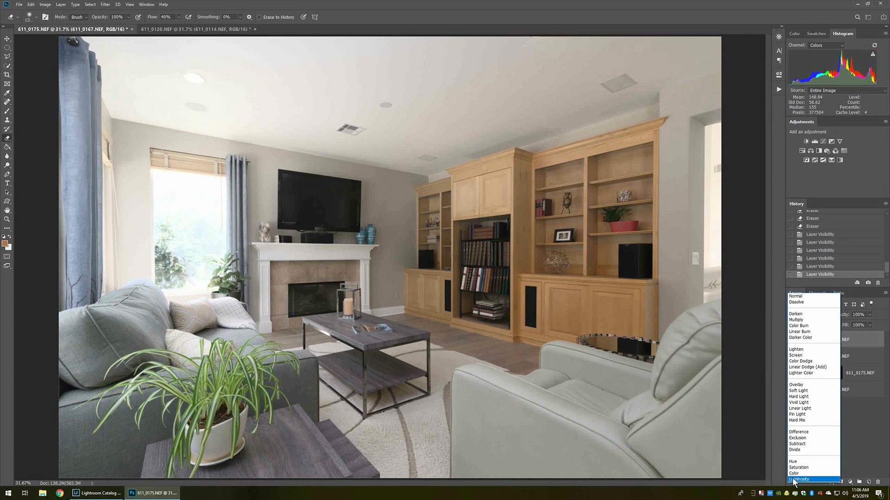
pyautogui.click(793, 479)
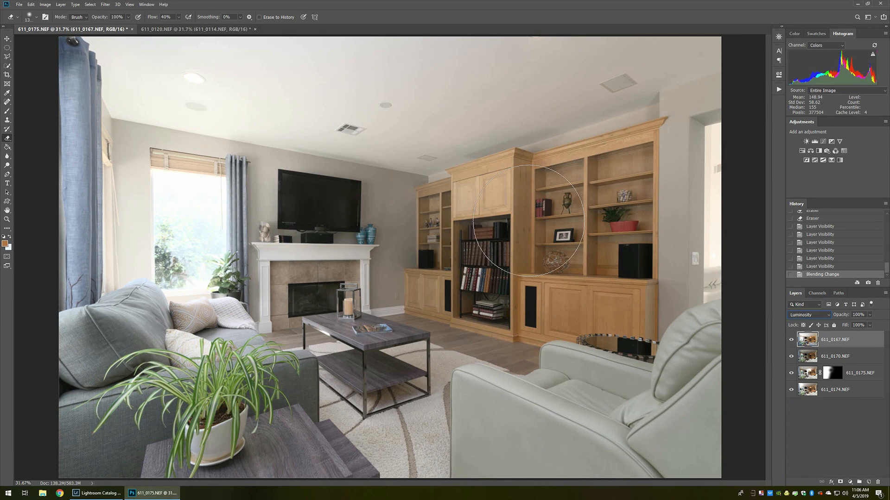
# Examine the wooden cabinets and TV wall up close in the Luminosity blend, then return to the full photo.
pyautogui.press('z')
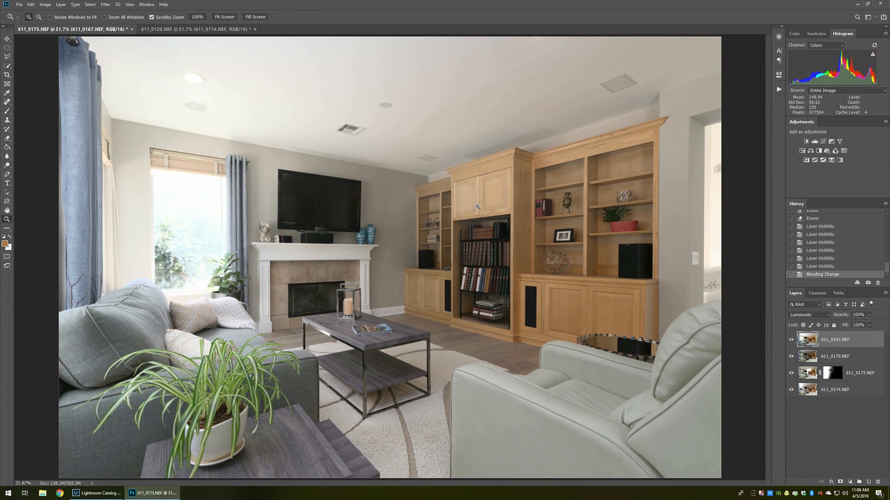
pyautogui.click(480, 204)
pyautogui.click(497, 195)
pyautogui.click(497, 194)
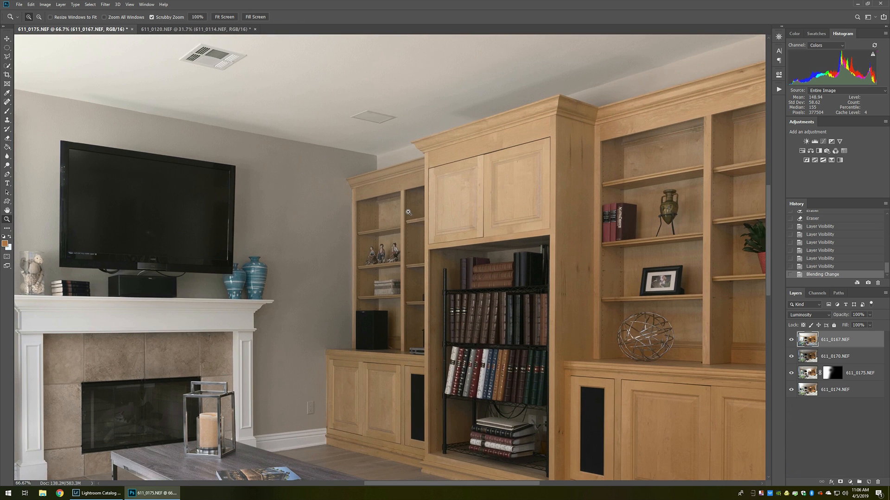
pyautogui.keyDown('alt'); pyautogui.click(409, 211); pyautogui.keyUp('alt')
pyautogui.keyDown('alt'); pyautogui.click(408, 213); pyautogui.keyUp('alt')
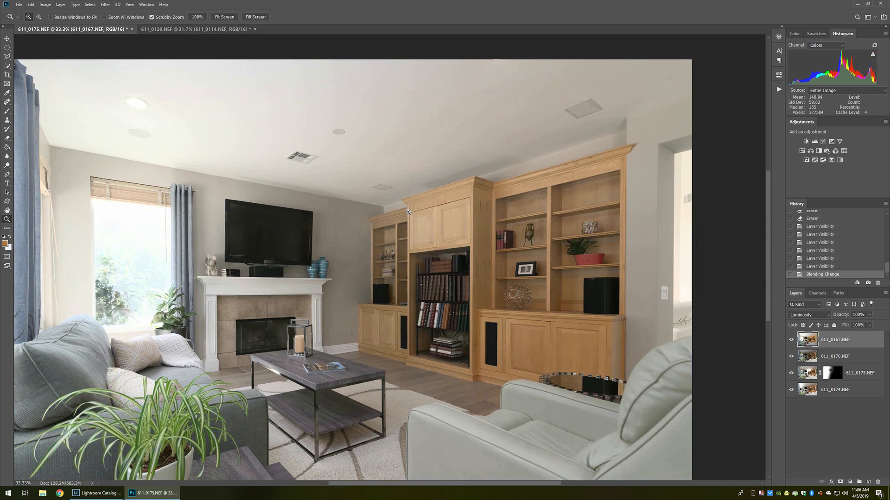
pyautogui.hotkey('alt', 'v')
pyautogui.press('f')
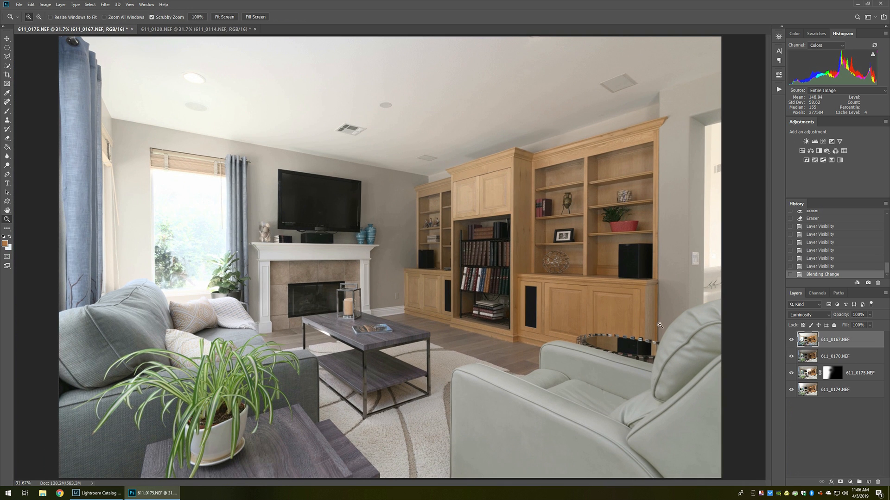
# Compare the blend with the 611_0167 and 611_0170 layers shown and hidden, ending with 611_0170 on and 611_0167 off.
pyautogui.click(791, 340)
pyautogui.click(792, 356)
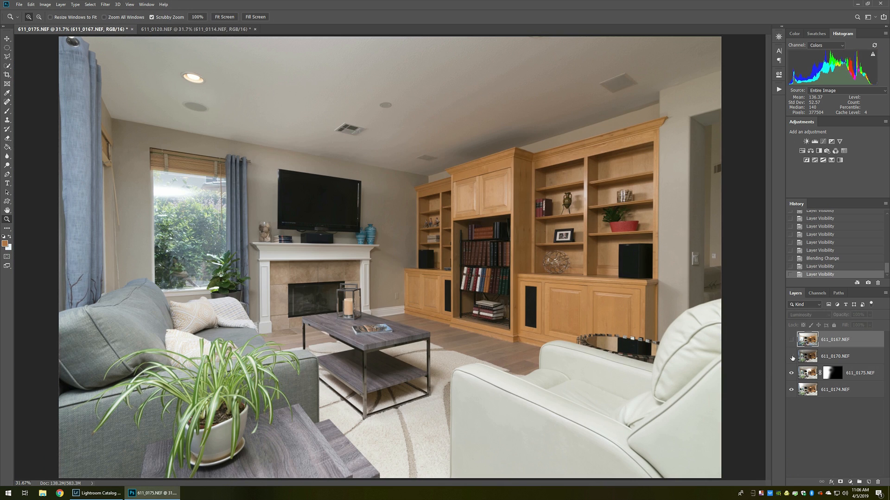
pyautogui.click(791, 341)
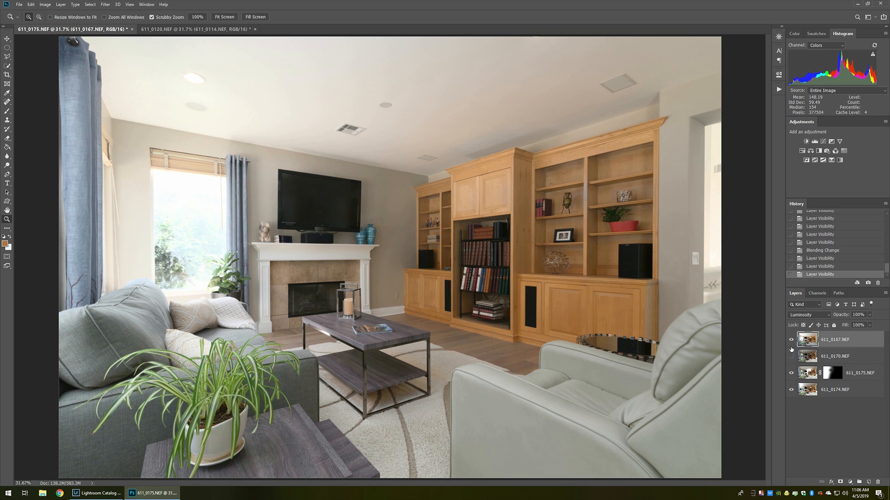
pyautogui.click(792, 357)
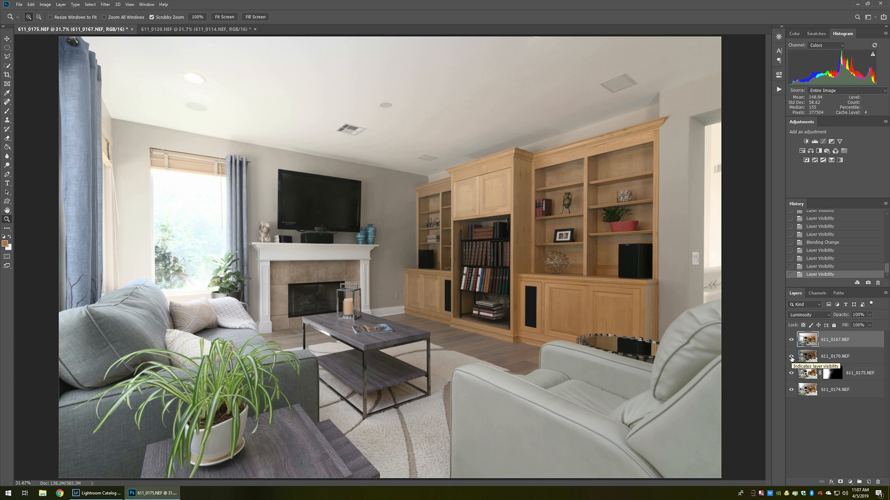
pyautogui.click(792, 357)
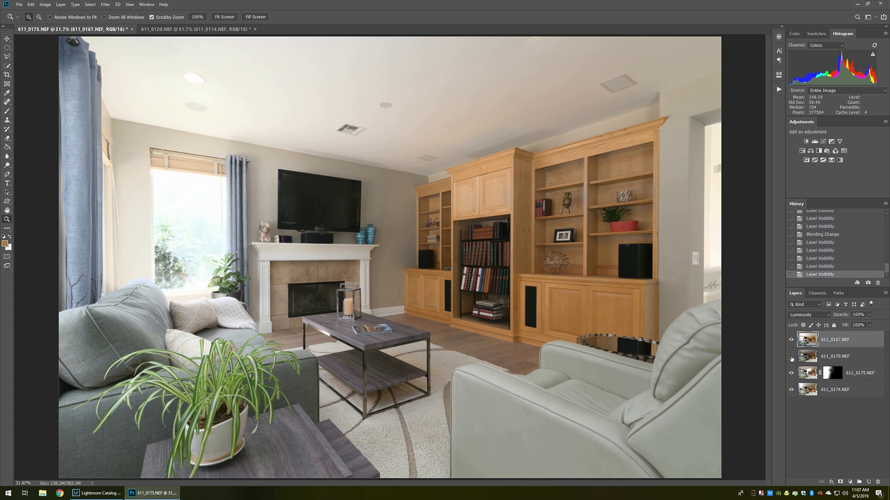
pyautogui.click(792, 357)
pyautogui.click(792, 341)
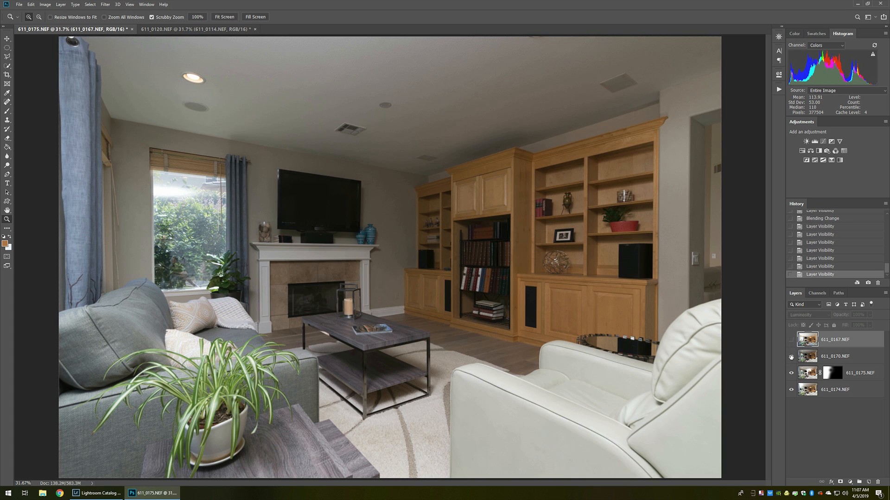
# Hide the 611_0170 layer, select 611_0174 and compare it with and without the masked 611_0175 layer, zooming in on the cabinets.
pyautogui.click(791, 358)
pyautogui.click(808, 392)
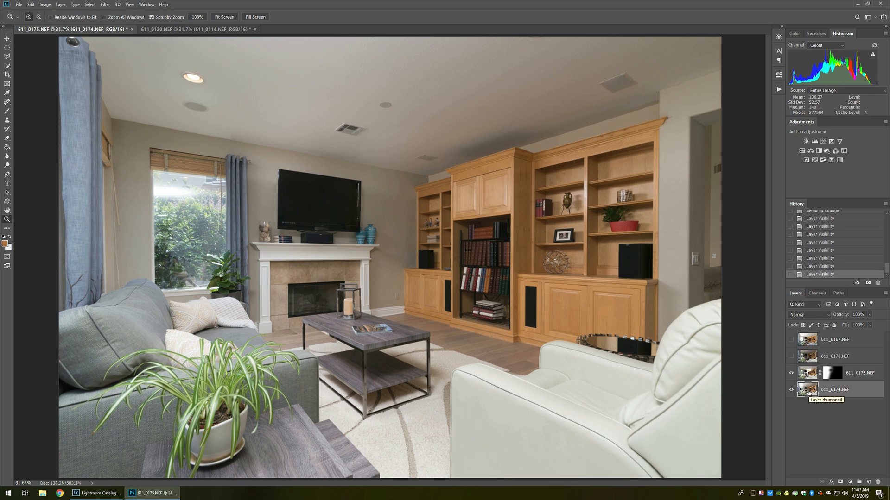
pyautogui.click(792, 374)
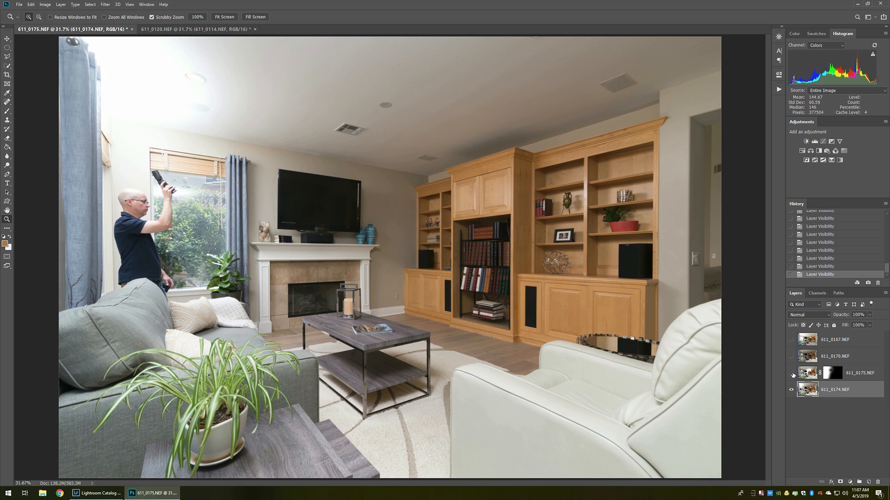
pyautogui.click(791, 374)
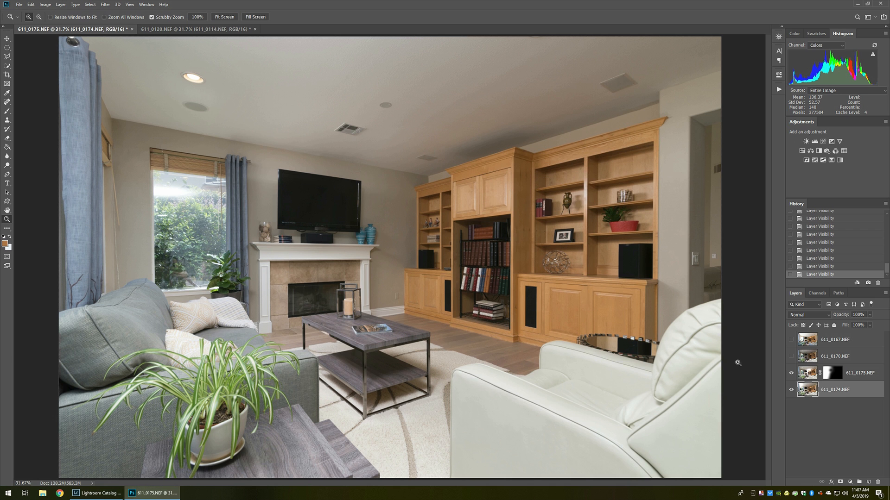
pyautogui.click(469, 192)
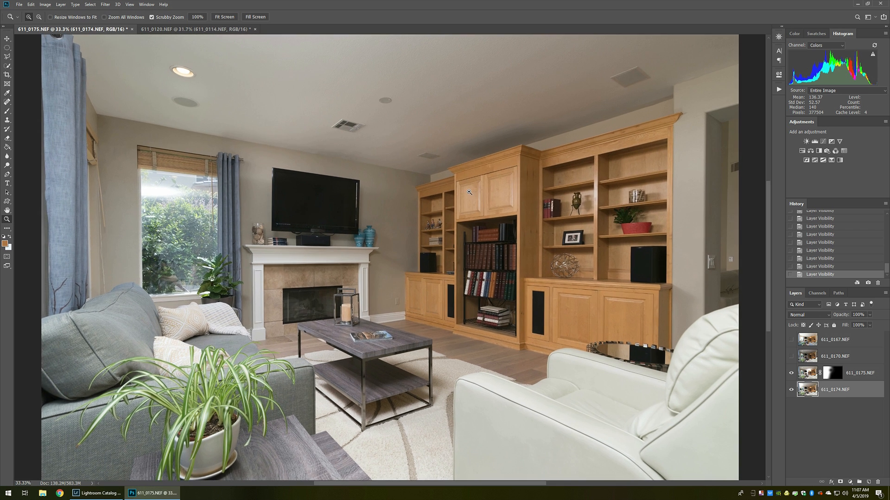
# Sample the wood colour of the upper cabinet door as the foreground colour while the 611_0170 layer is hidden.
pyautogui.click(469, 192)
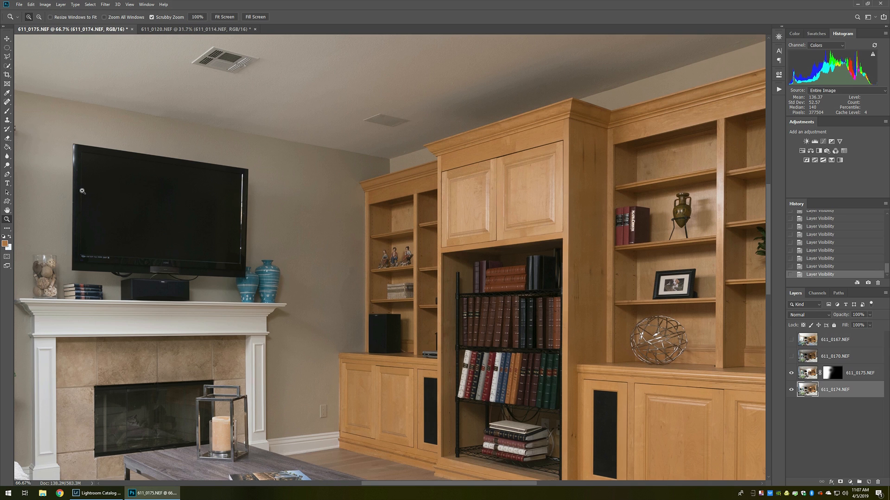
pyautogui.click(5, 243)
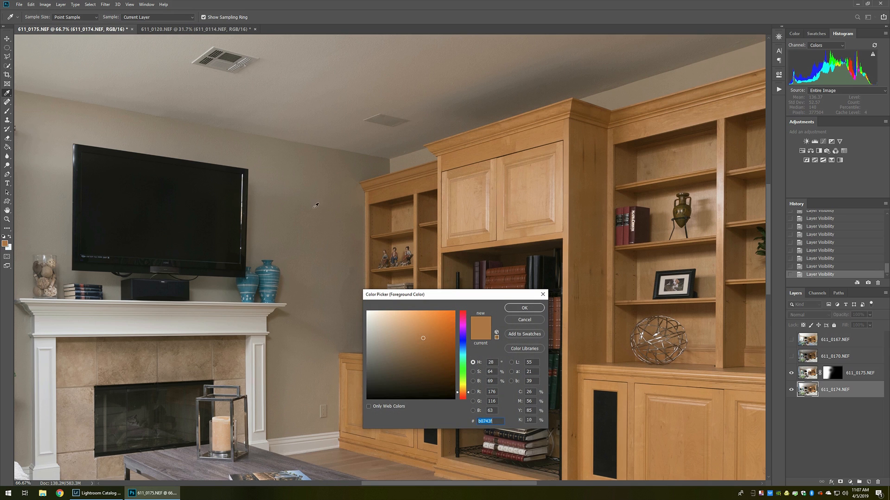
pyautogui.click(464, 155)
pyautogui.click(531, 309)
pyautogui.press('z')
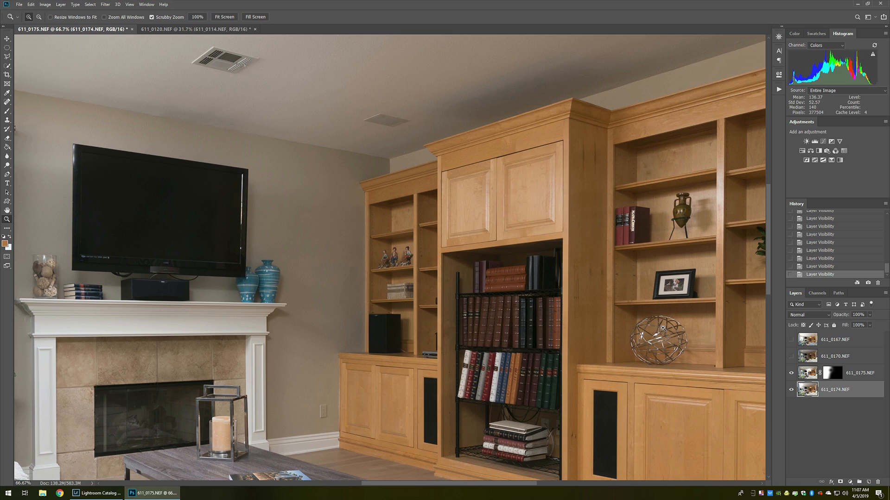
# Show and select the 611_0170 layer, then sample the same upper cabinet door's colour and discard the colour change.
pyautogui.click(792, 356)
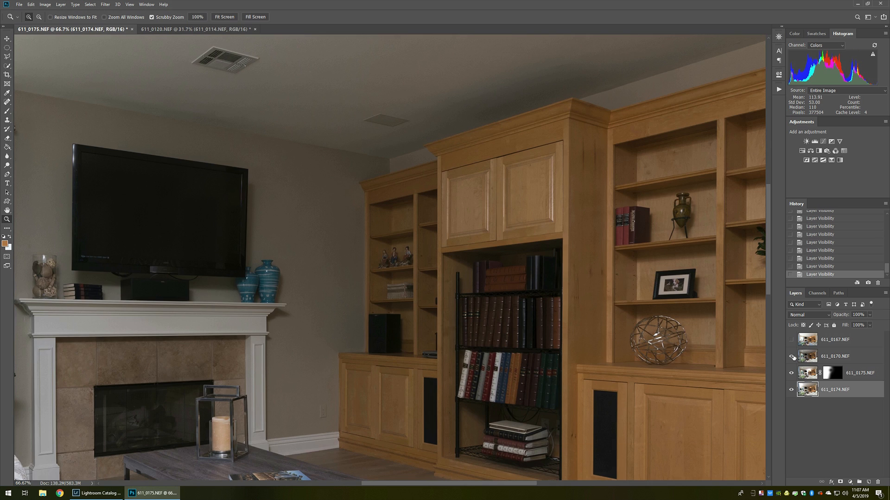
pyautogui.click(809, 357)
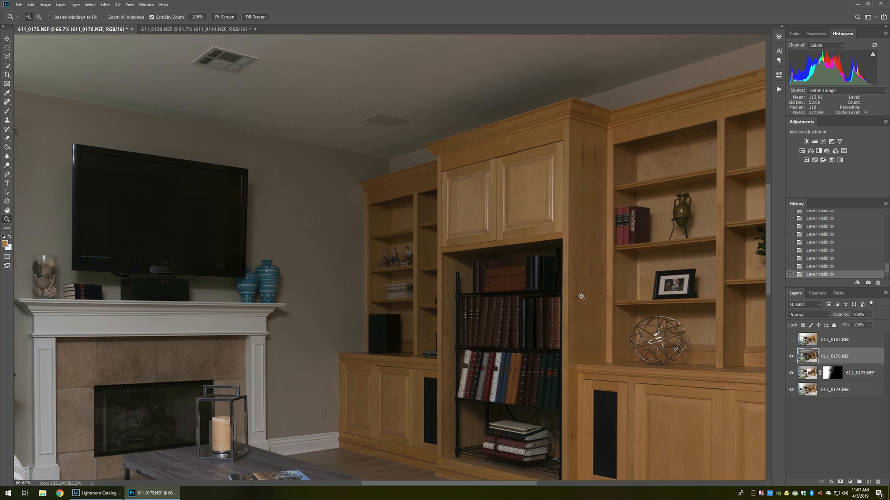
pyautogui.click(5, 244)
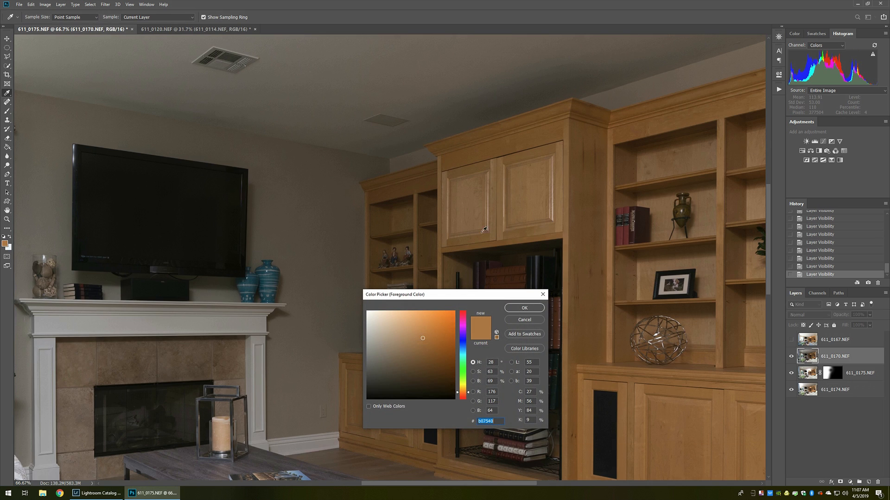
pyautogui.click(466, 154)
pyautogui.click(519, 319)
pyautogui.press('z')
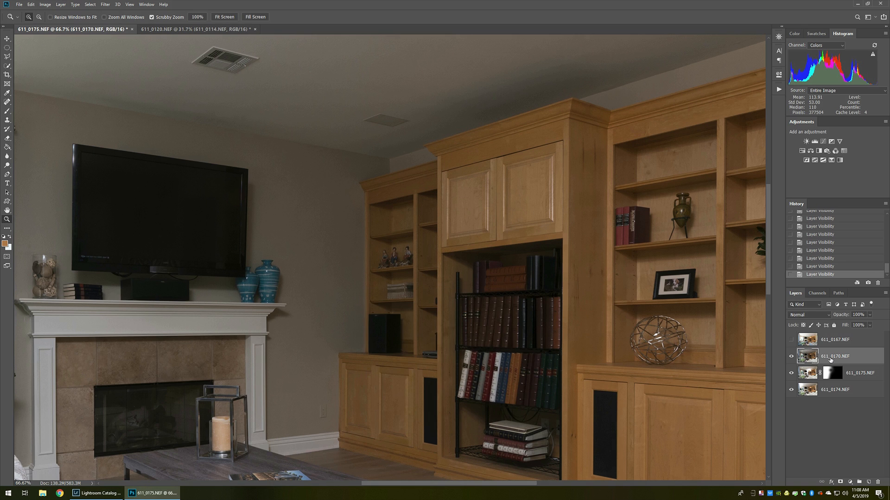
# Show the 611_0167 layer, compare the full photo with 611_0170 shown and hidden, and end with both layers hidden.
pyautogui.click(792, 341)
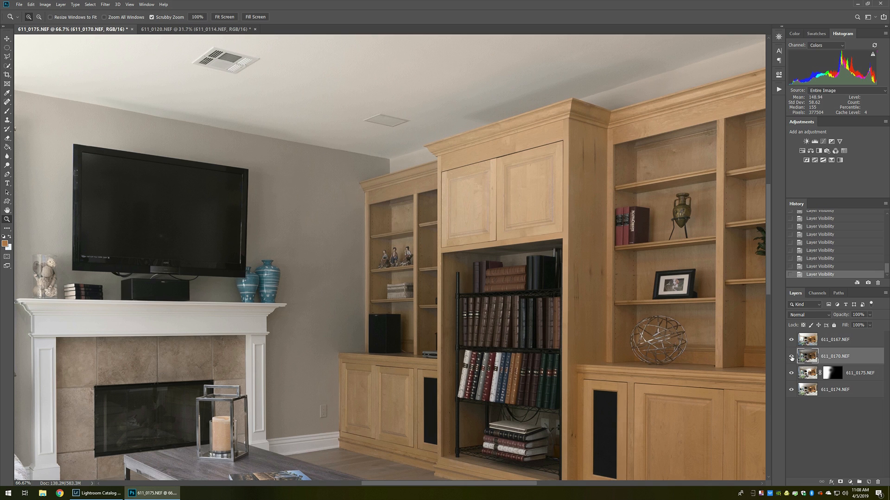
pyautogui.click(791, 357)
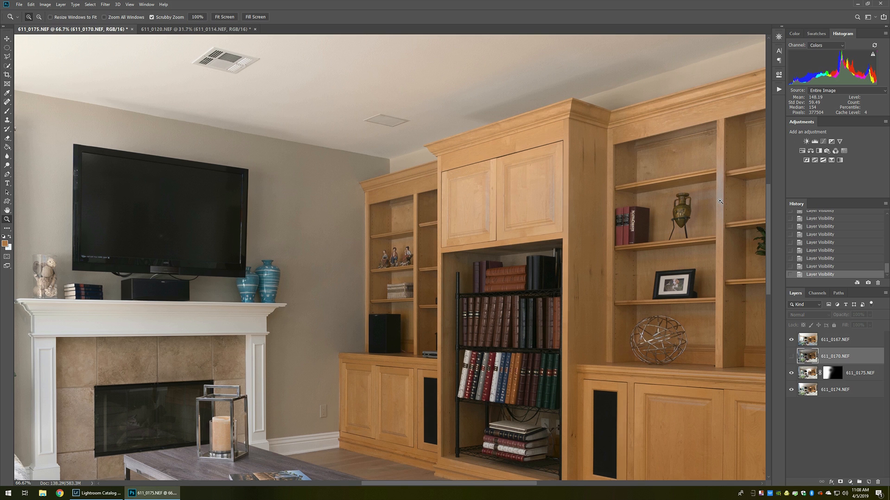
pyautogui.hotkey('alt', 'v')
pyautogui.press('f')
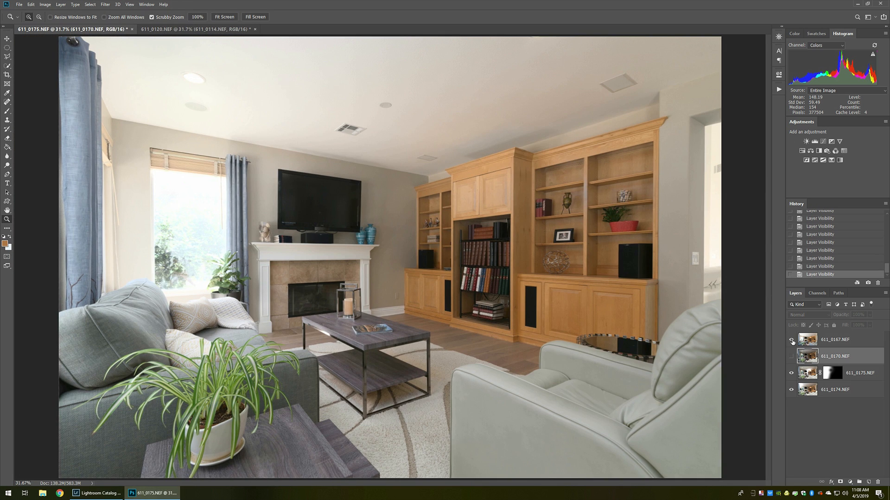
pyautogui.click(792, 357)
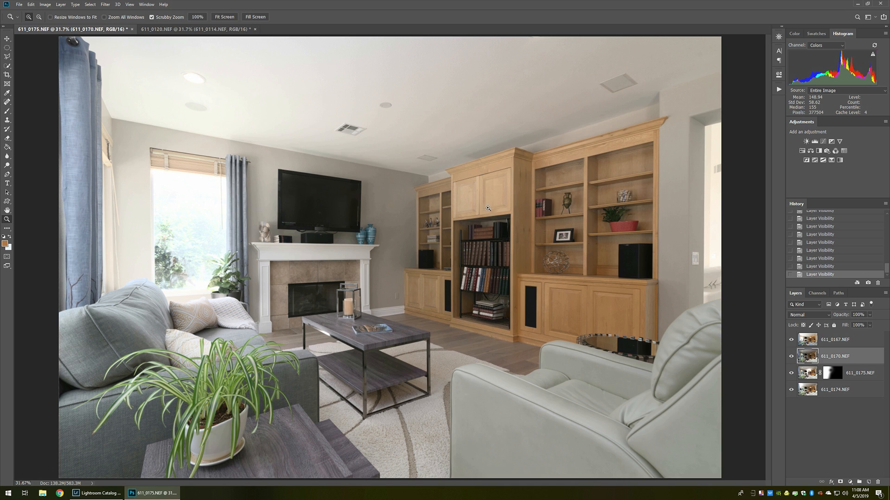
pyautogui.click(791, 357)
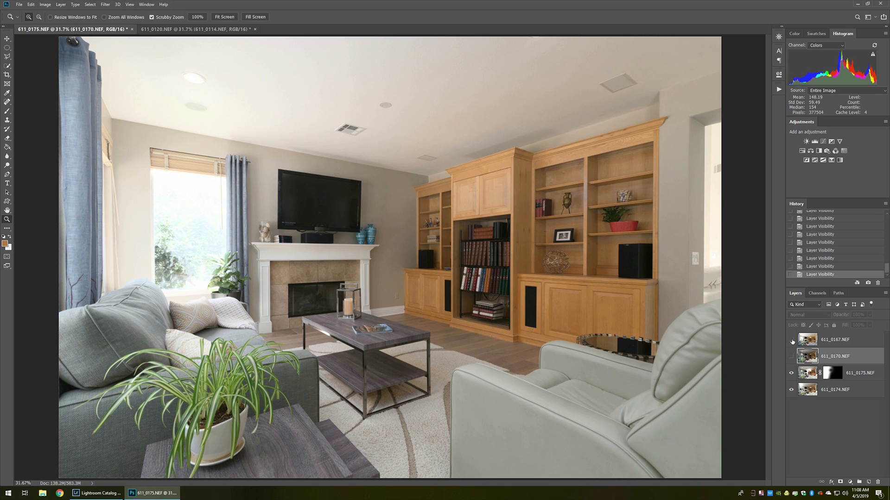
pyautogui.click(791, 341)
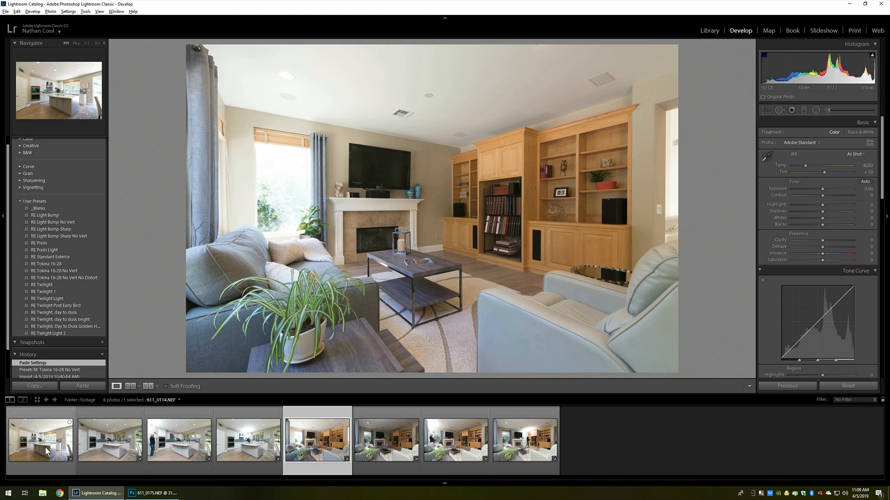
# View the kitchen photos 611_0114 and 611_0116 in Lightroom, examining the white upper cabinets in 611_0116 up close.
pyautogui.click(46, 447)
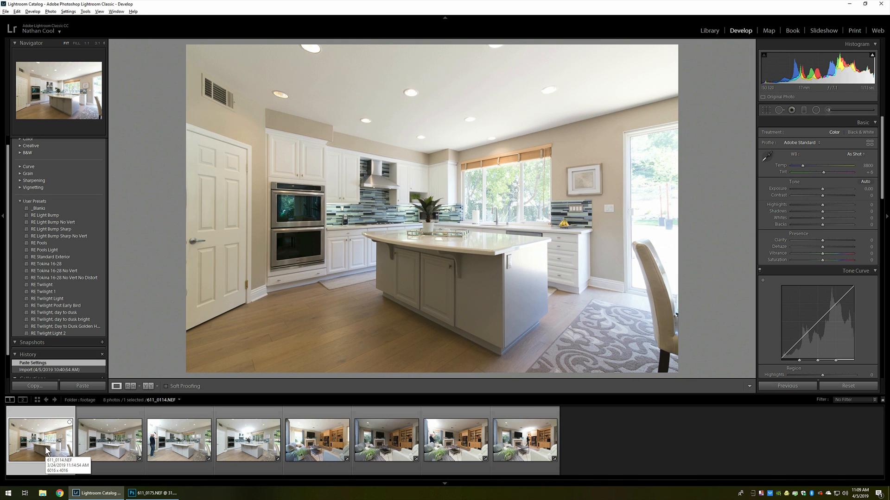
pyautogui.click(122, 446)
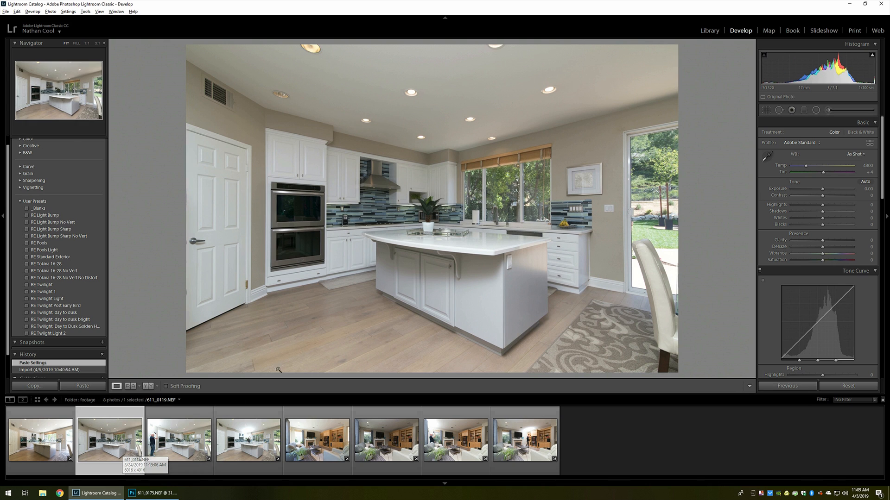
pyautogui.click(426, 184)
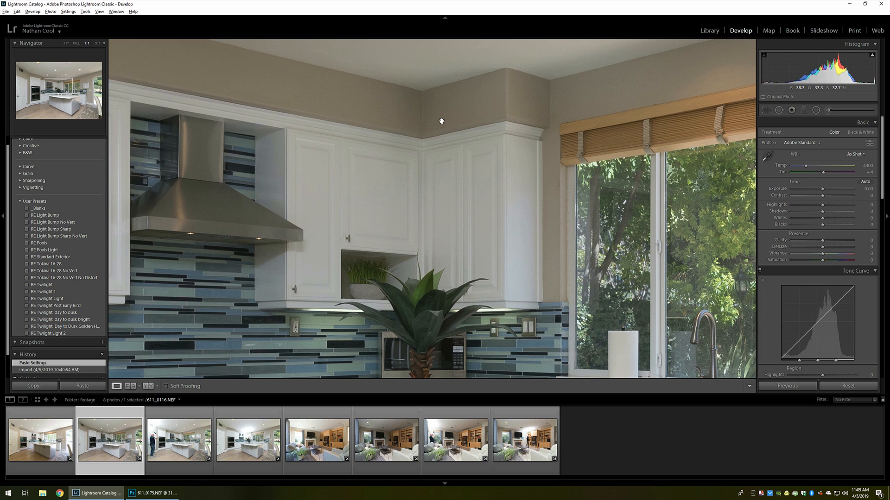
pyautogui.click(433, 192)
pyautogui.click(433, 191)
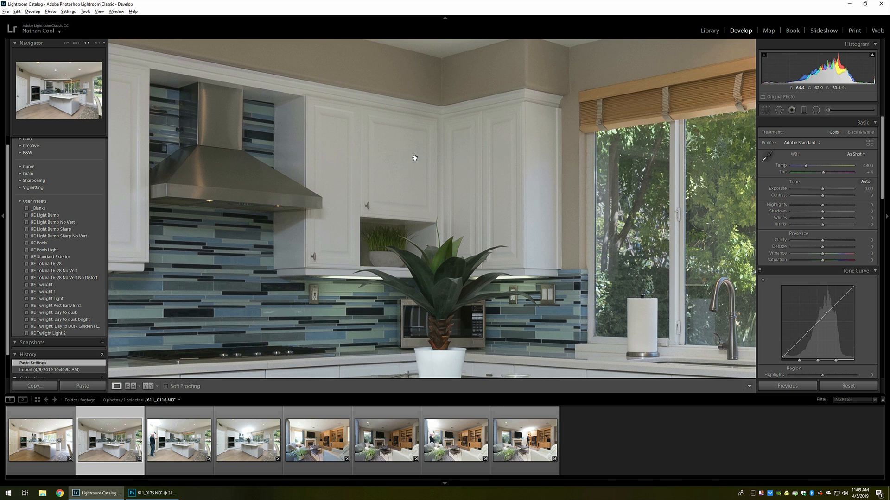
pyautogui.click(420, 171)
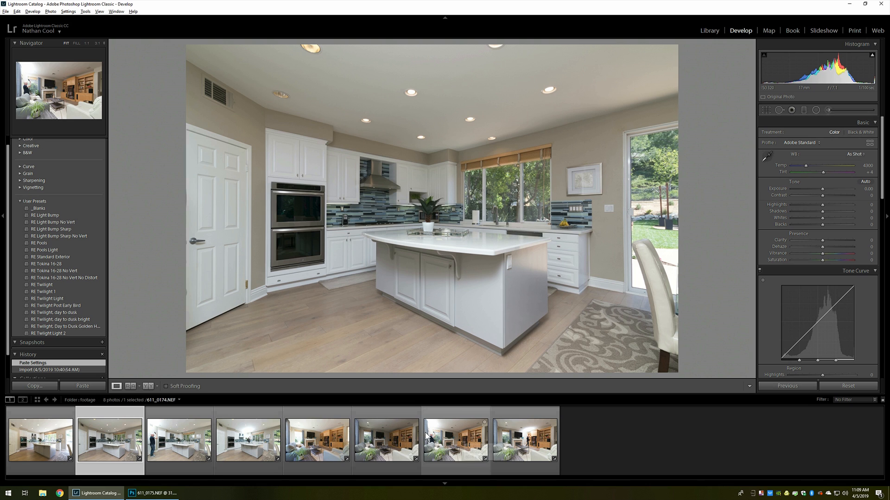
# Compare the kitchen flash shots 611_0119 and 611_0120, ending on 611_0119.
pyautogui.click(189, 453)
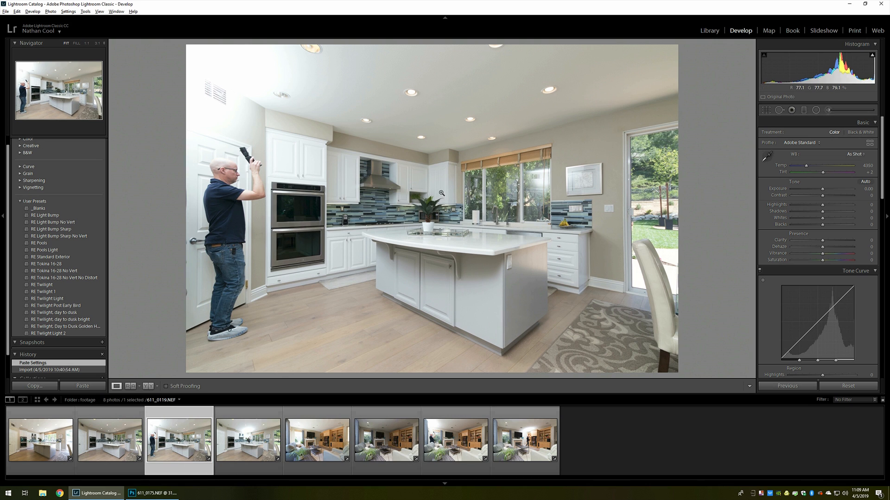
pyautogui.click(249, 447)
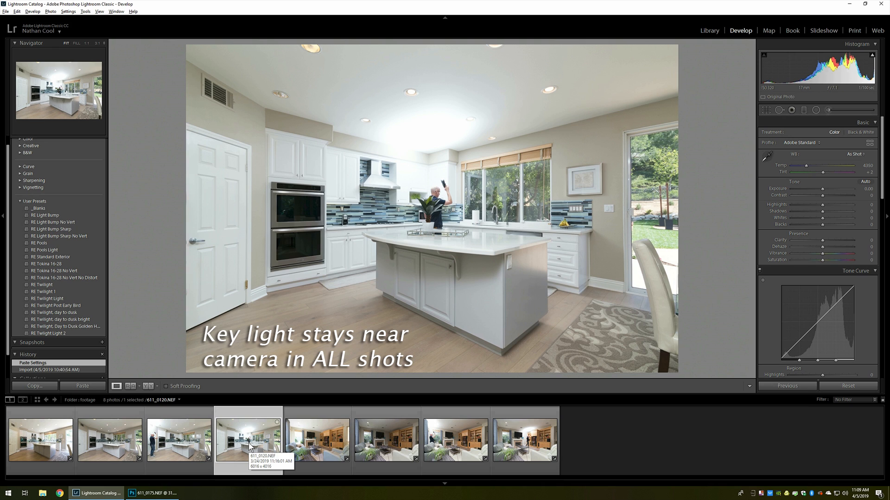
pyautogui.click(176, 443)
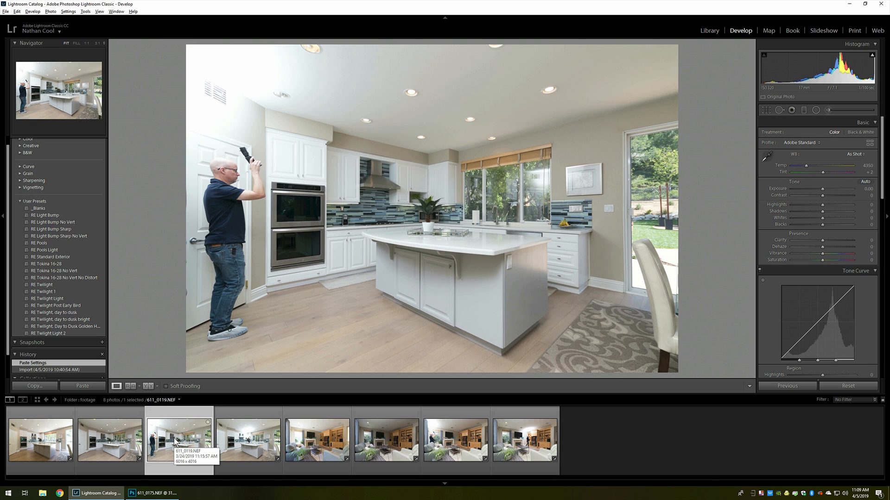
# Switch to Photoshop, bring up the 611_0120.NEF kitchen document and hide its 611_0114 and 611_0116 layers.
pyautogui.hotkey('alt', 'Tab')
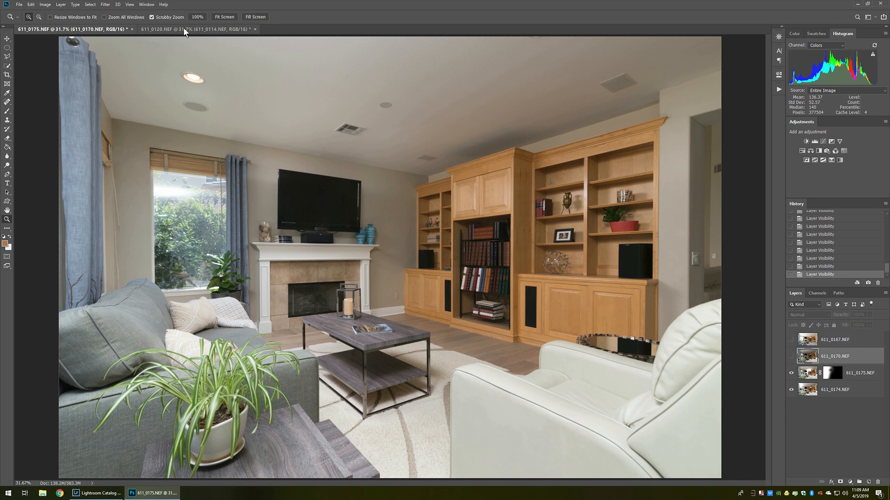
pyautogui.click(184, 30)
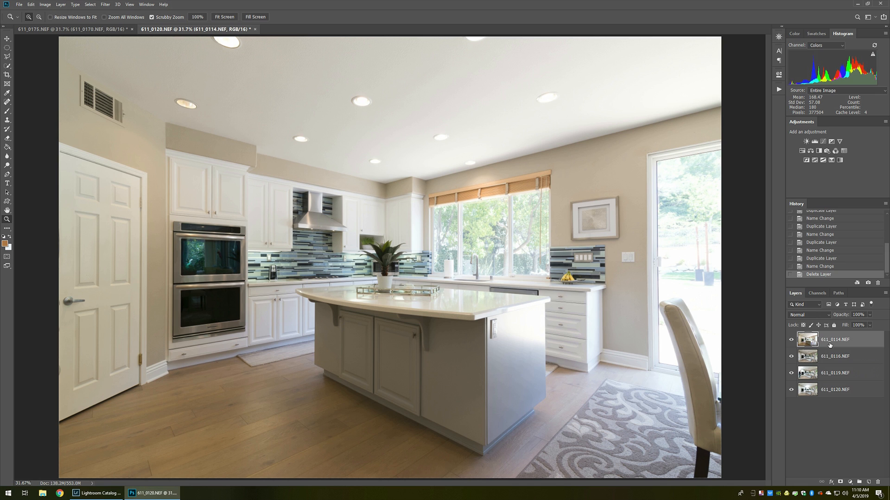
pyautogui.click(791, 341)
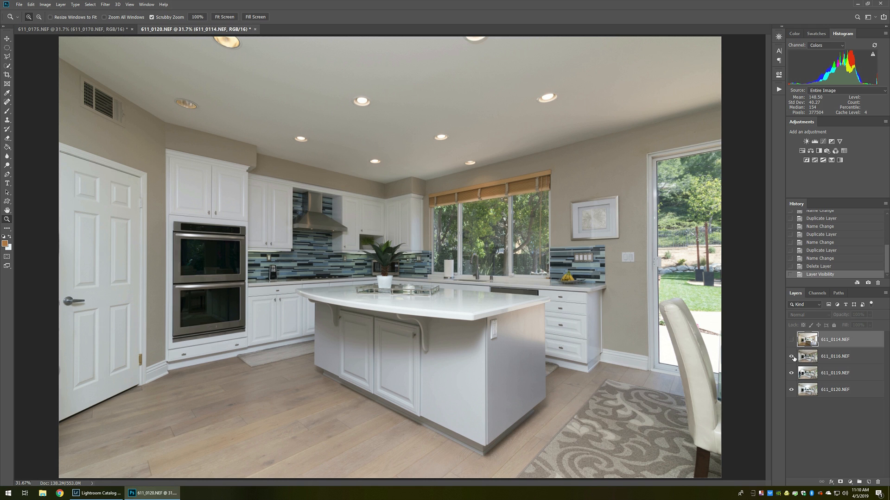
pyautogui.click(792, 356)
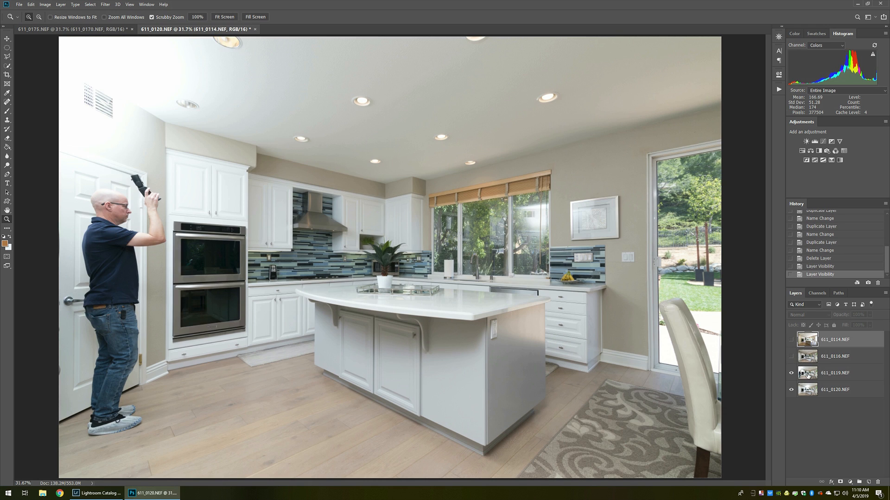
# Move the 611_0120 layer above 611_0119 and give it a black layer mask that hides everything.
pyautogui.click(808, 374)
pyautogui.moveTo(823, 389); pyautogui.dragTo(834, 371)
pyautogui.hotkey('alt', 'l')
pyautogui.press('m')
pyautogui.press('h')
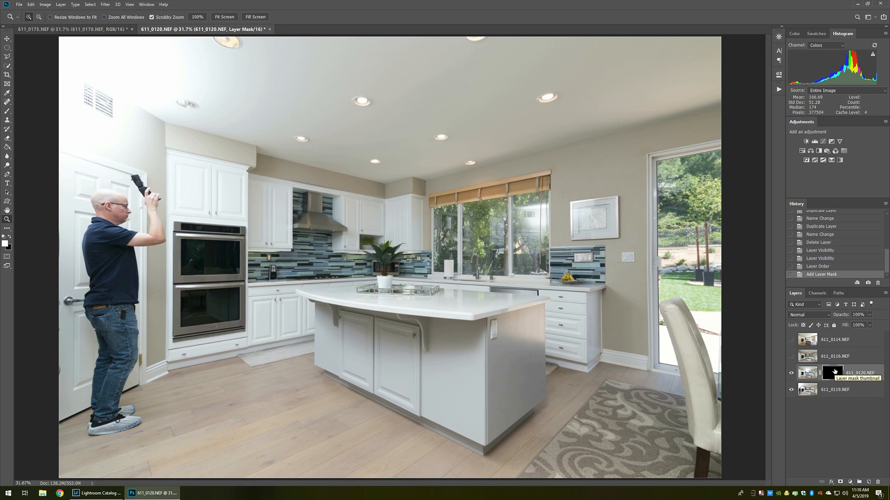
# Paint white on the 611_0120 mask with a large soft brush to remove the man and overlit wall by the door.
pyautogui.press('b')
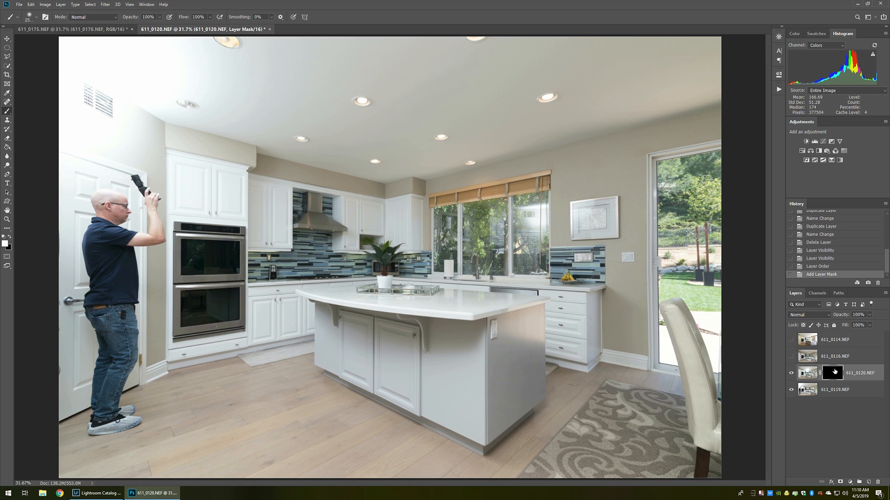
pyautogui.hotkey('ctrl', '-')
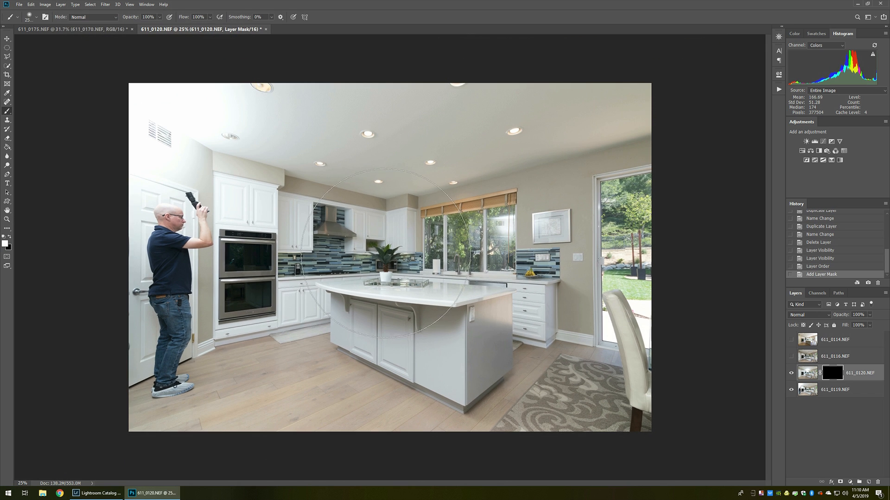
pyautogui.moveTo(193, 148)
pyautogui.mouseDown()
pyautogui.moveTo(146, 319)
pyautogui.moveTo(149, 387)
pyautogui.mouseUp()
pyautogui.moveTo(190, 136); pyautogui.dragTo(183, 268)
# Blend the edge of the revealed area on the 611_0120 mask using a smaller brush at 30% flow.
pyautogui.hotkey('shift', '3')
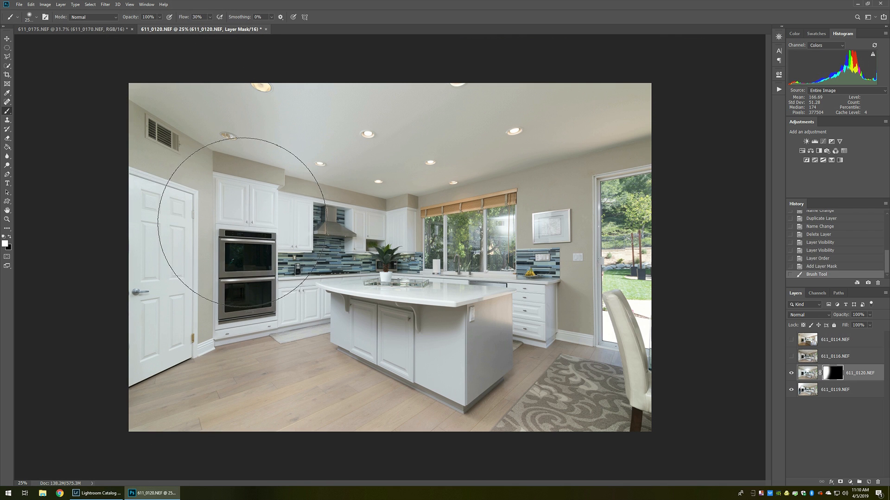
pyautogui.press('[')
pyautogui.press('[')
pyautogui.press('[')
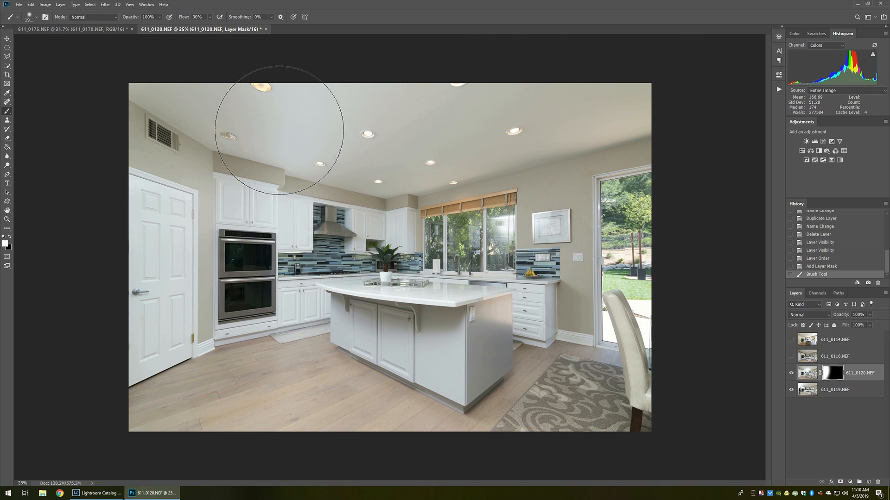
pyautogui.press('[')
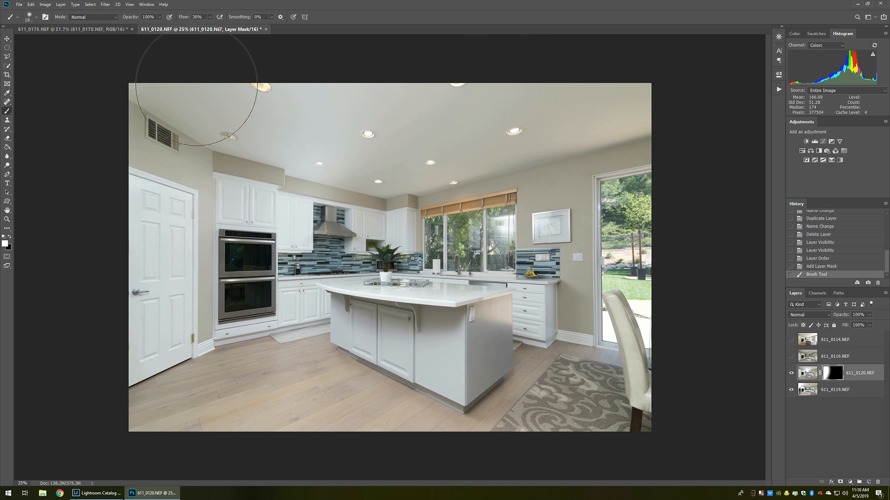
pyautogui.click(159, 314)
pyautogui.click(184, 338)
pyautogui.click(200, 342)
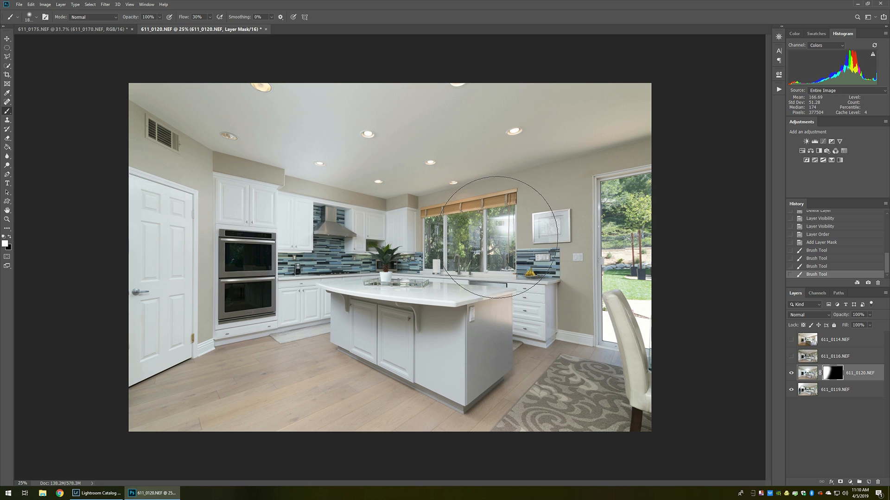
# Show the 611_0116 and 611_0114 layers again and fit the whole kitchen photo in view.
pyautogui.click(792, 357)
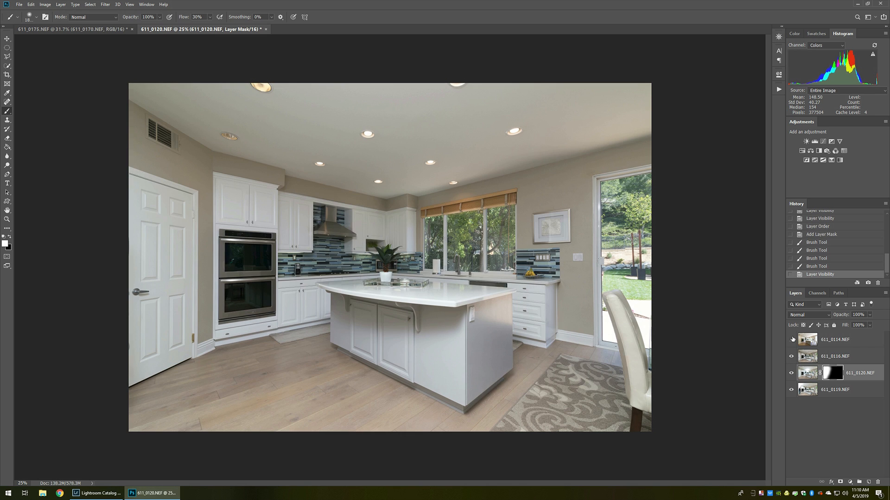
pyautogui.click(791, 340)
pyautogui.hotkey('alt', 'v')
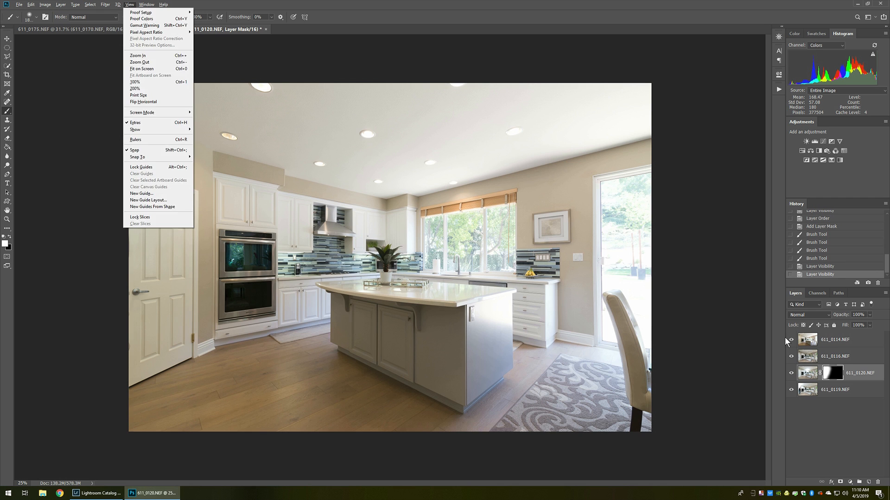
pyautogui.press('f')
pyautogui.press('z')
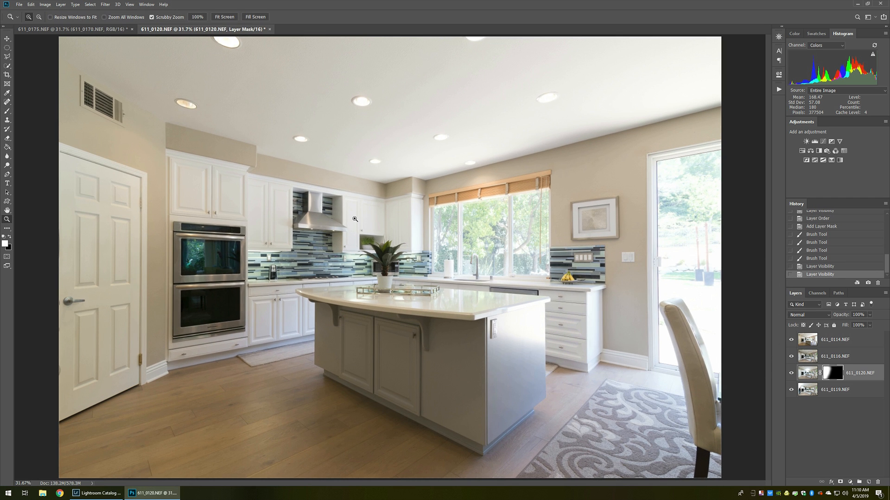
# Set the 611_0114 layer's blend mode to Luminosity and compare the kitchen with that layer hidden and shown.
pyautogui.click(373, 214)
pyautogui.click(372, 214)
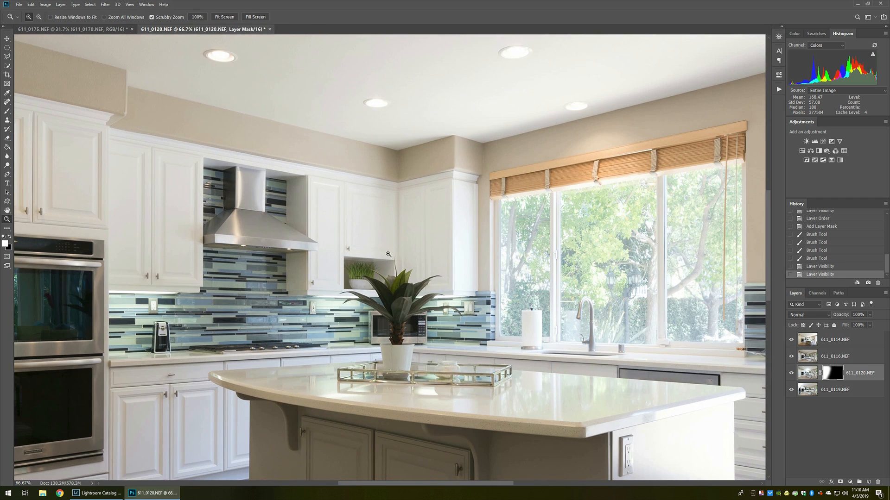
pyautogui.click(811, 340)
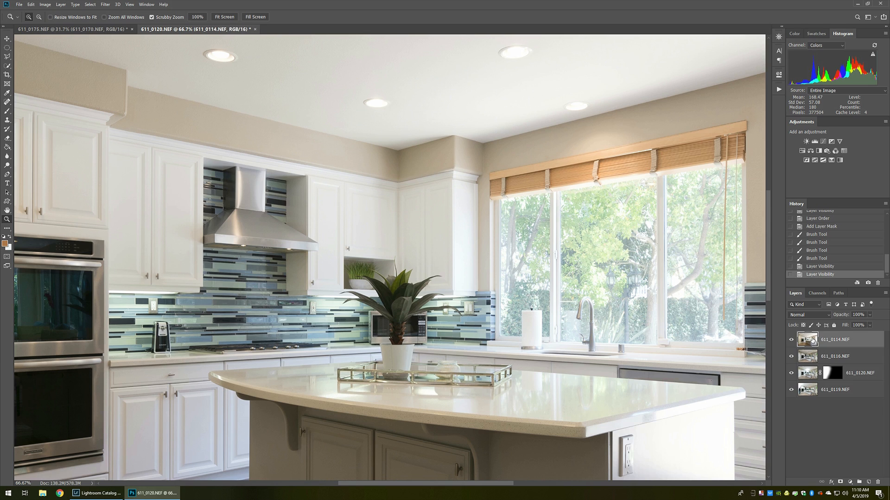
pyautogui.click(810, 316)
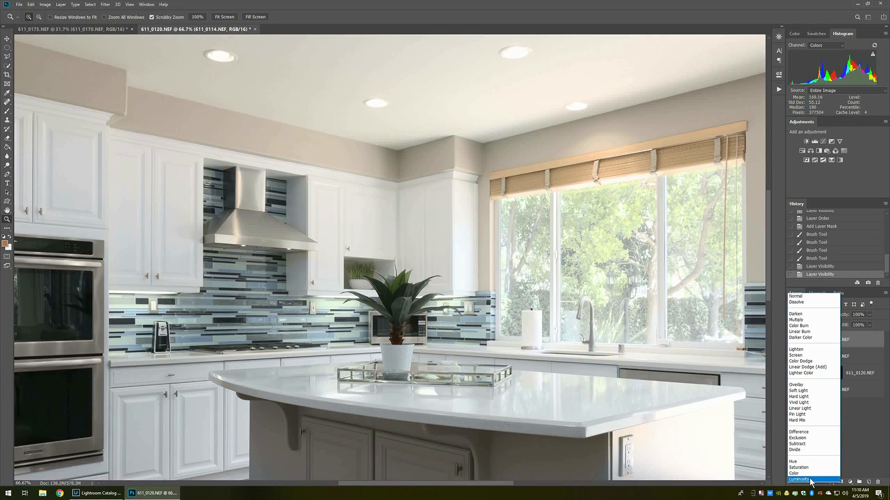
pyautogui.click(809, 480)
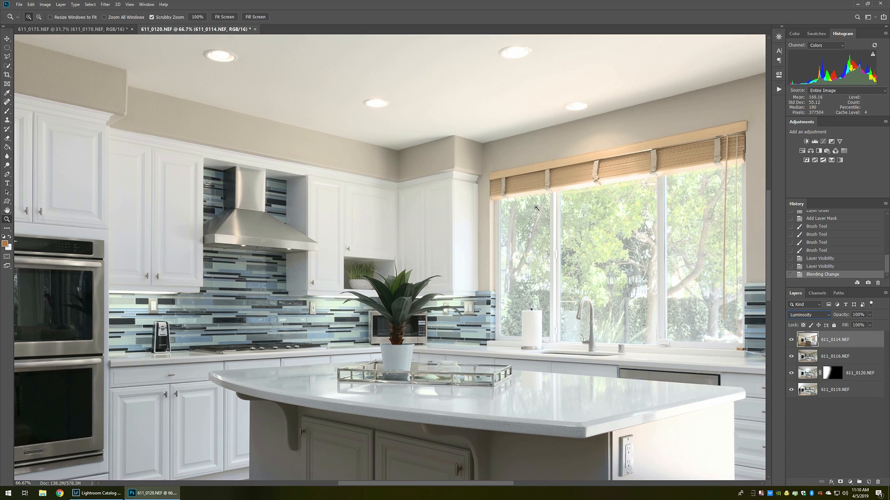
pyautogui.click(791, 340)
pyautogui.click(791, 340)
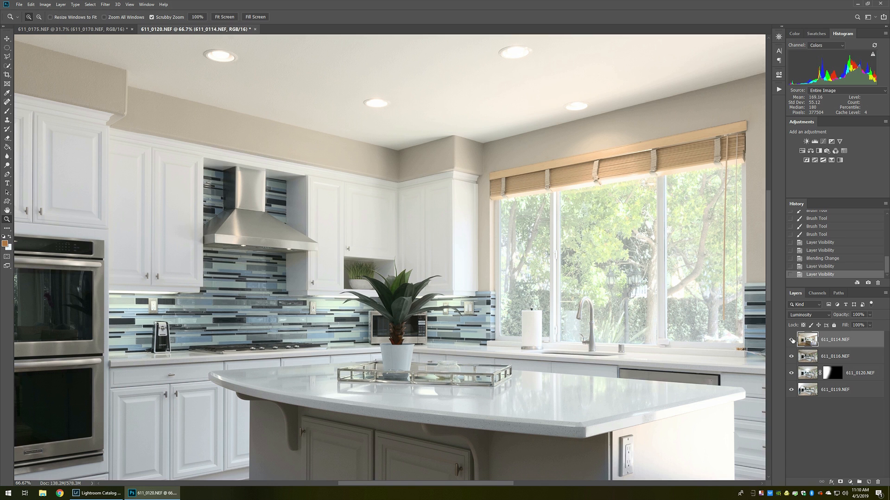
# Hide the 611_0116 layer and examine the colour of the white upper cabinets beside the range hood up close.
pyautogui.click(791, 357)
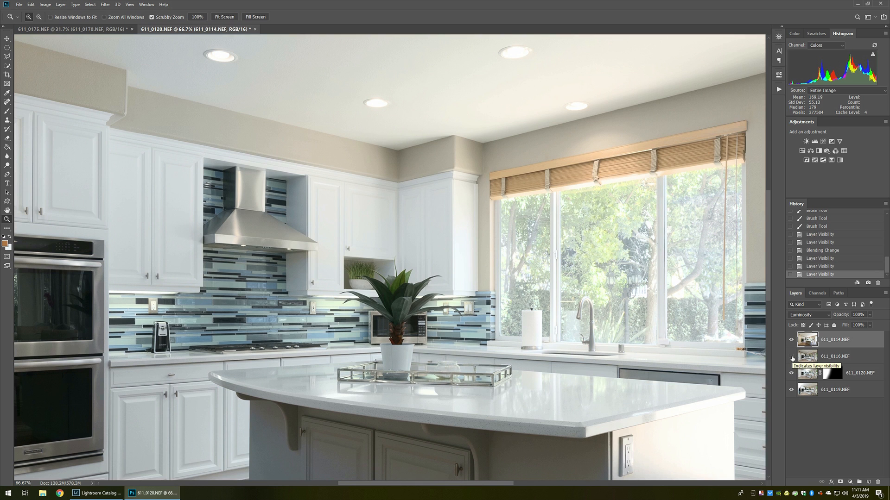
pyautogui.click(371, 213)
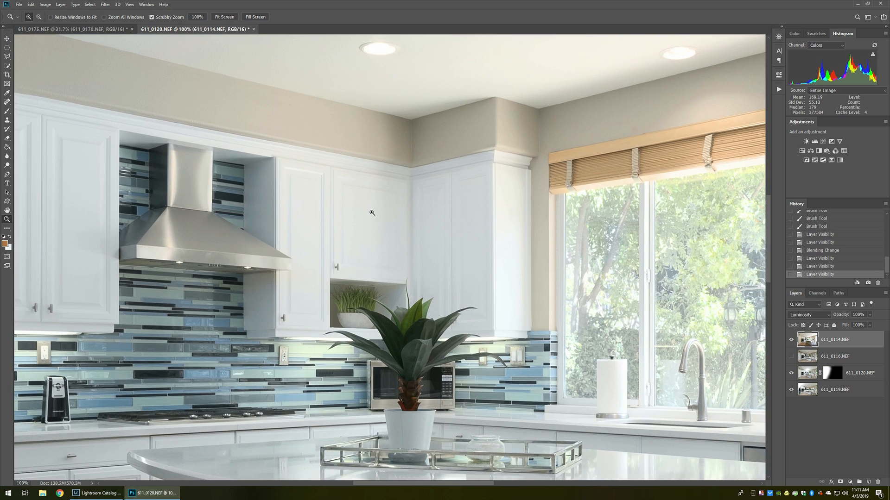
pyautogui.click(370, 220)
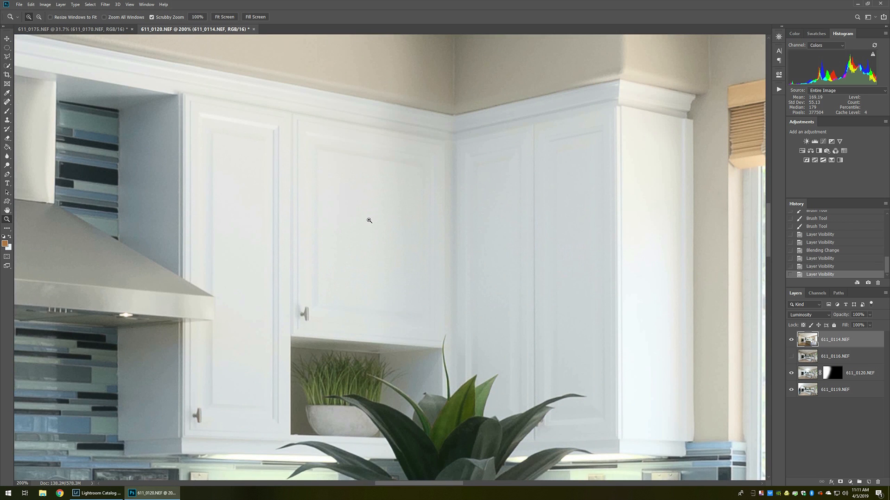
pyautogui.hotkey('alt', 'v')
pyautogui.press('o')
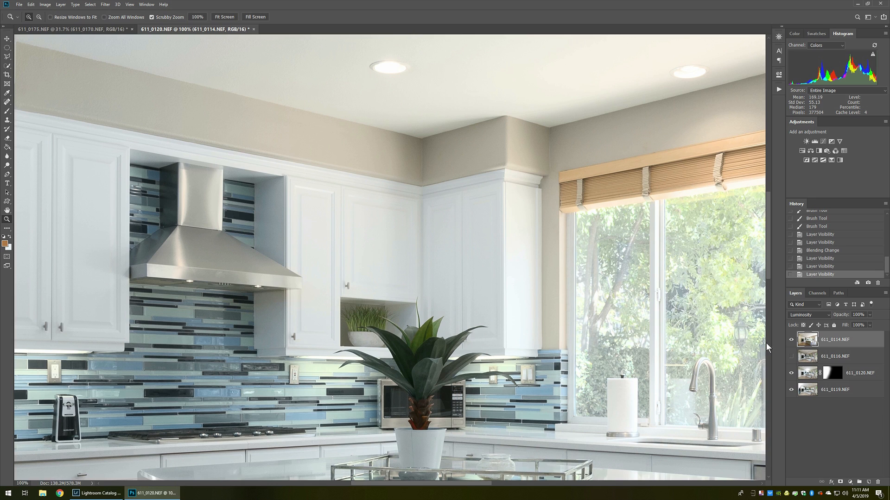
# Compare the cabinet and backsplash colours with the 611_0116 layer shown and hidden, leaving it shown with the whole photo in view.
pyautogui.click(791, 356)
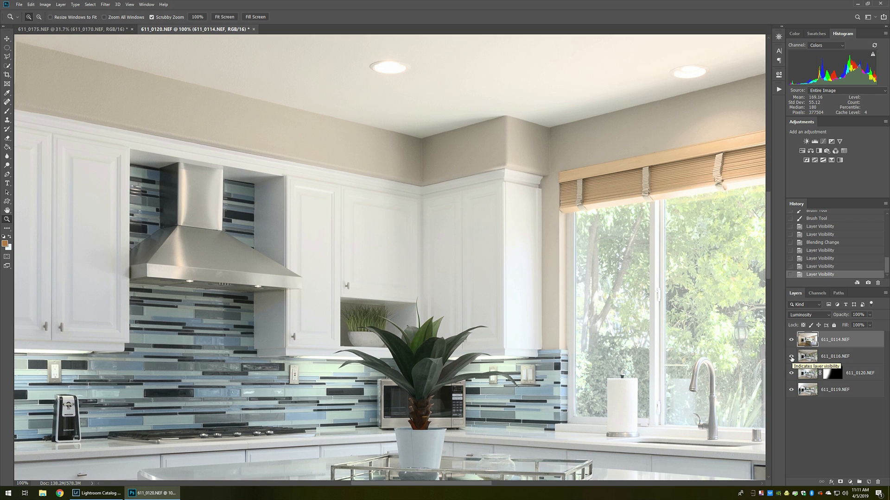
pyautogui.click(791, 356)
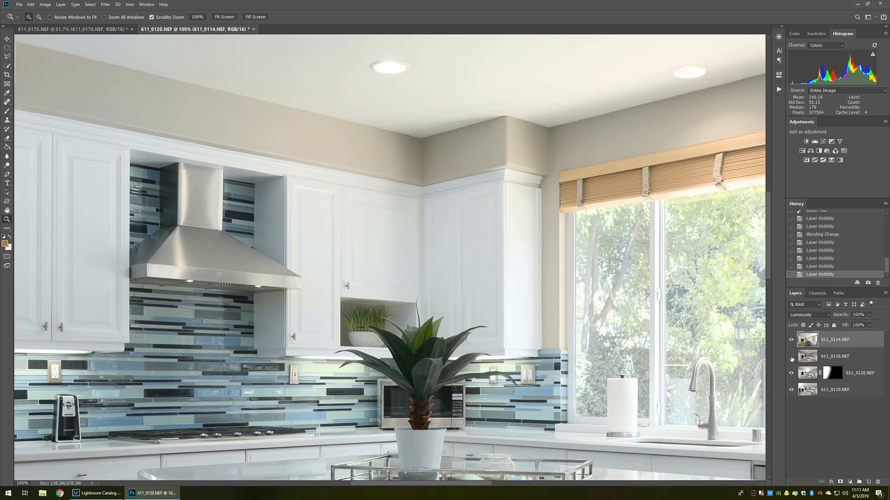
pyautogui.click(791, 357)
pyautogui.click(791, 356)
pyautogui.click(791, 357)
pyautogui.click(791, 357)
pyautogui.click(791, 357)
pyautogui.hotkey('ctrl', '0')
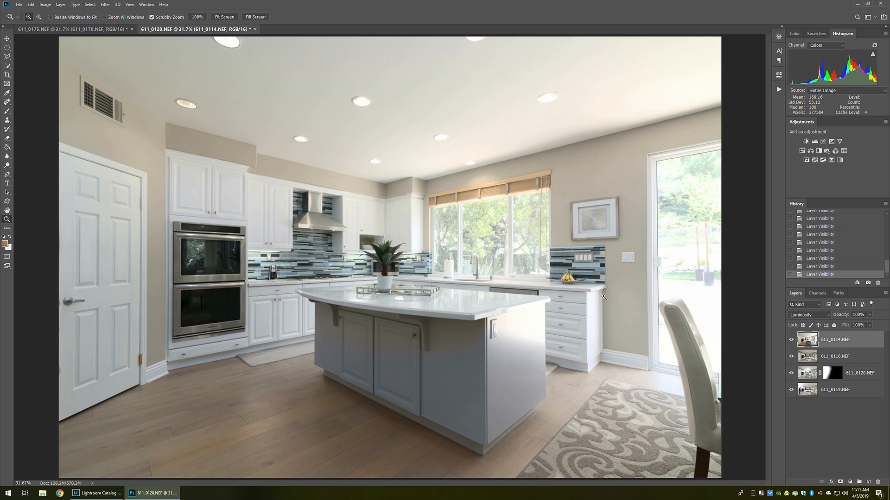